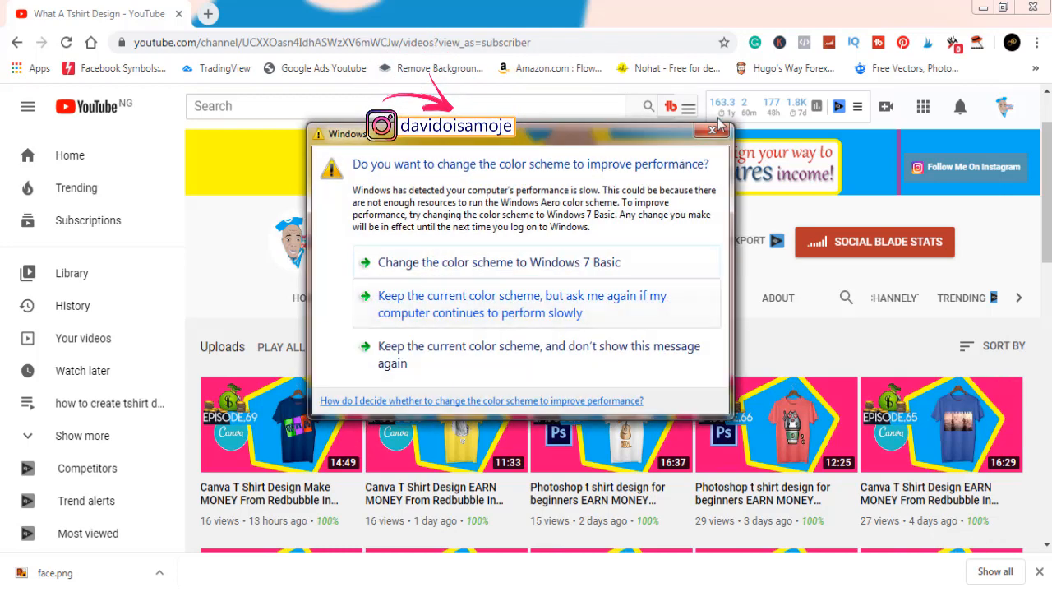
Step: Dismiss the Windows color scheme prompt and open Canva in a new browser tab
{"action": "left_click", "coordinate": [713, 129]}
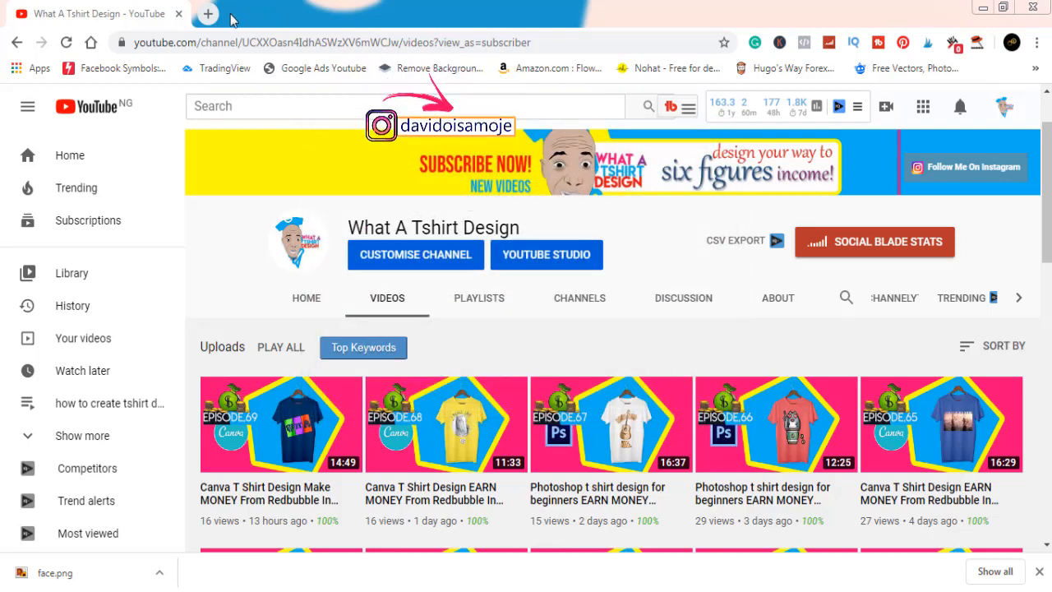
{"action": "left_click", "coordinate": [208, 15]}
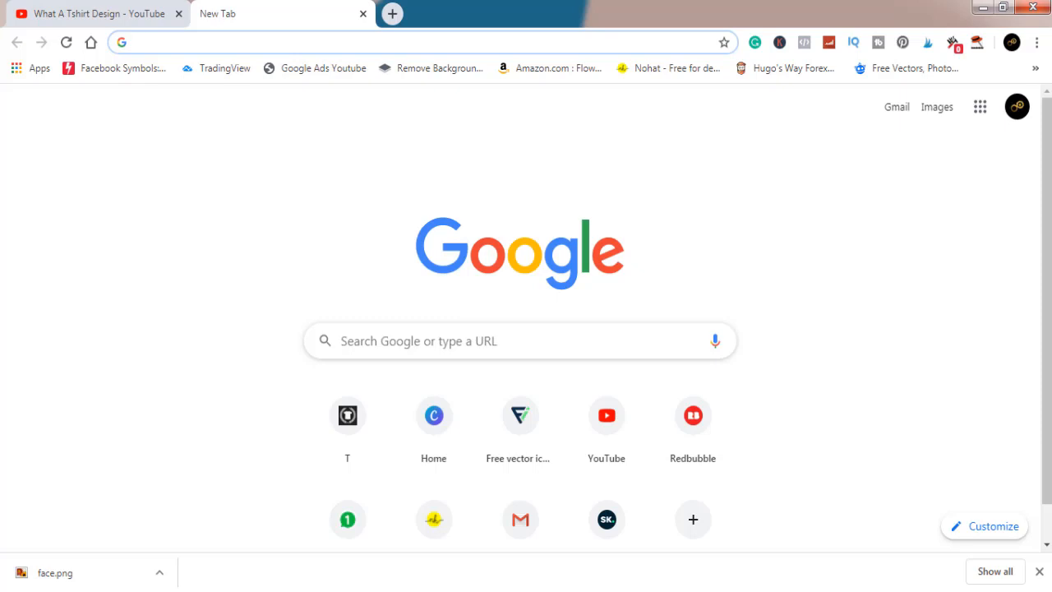
{"action": "left_click", "coordinate": [433, 420]}
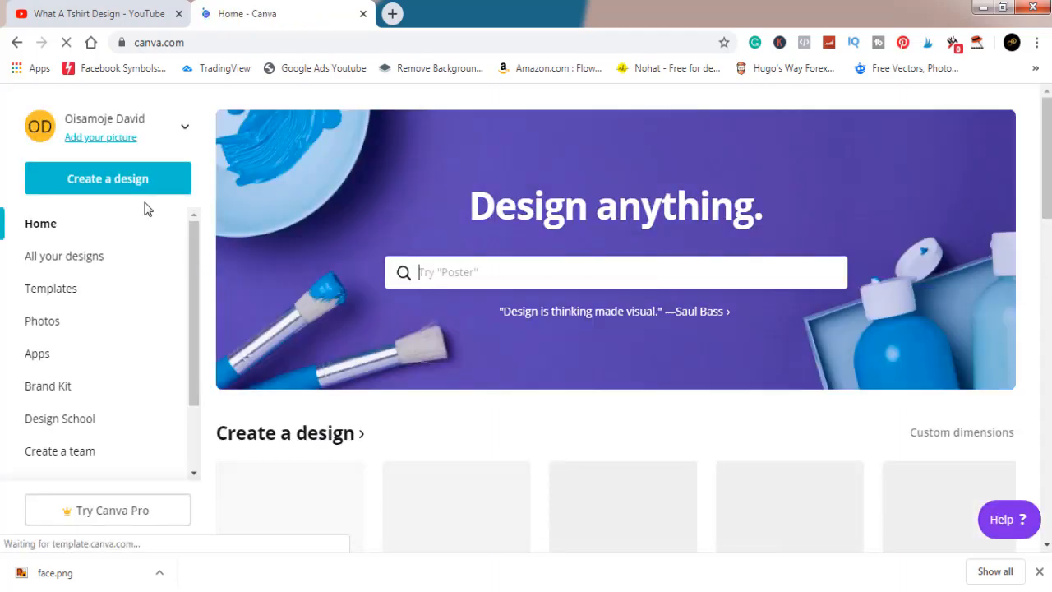
Step: Create a new design with custom dimensions of 4500 × 5400 px
{"action": "left_click", "coordinate": [129, 181]}
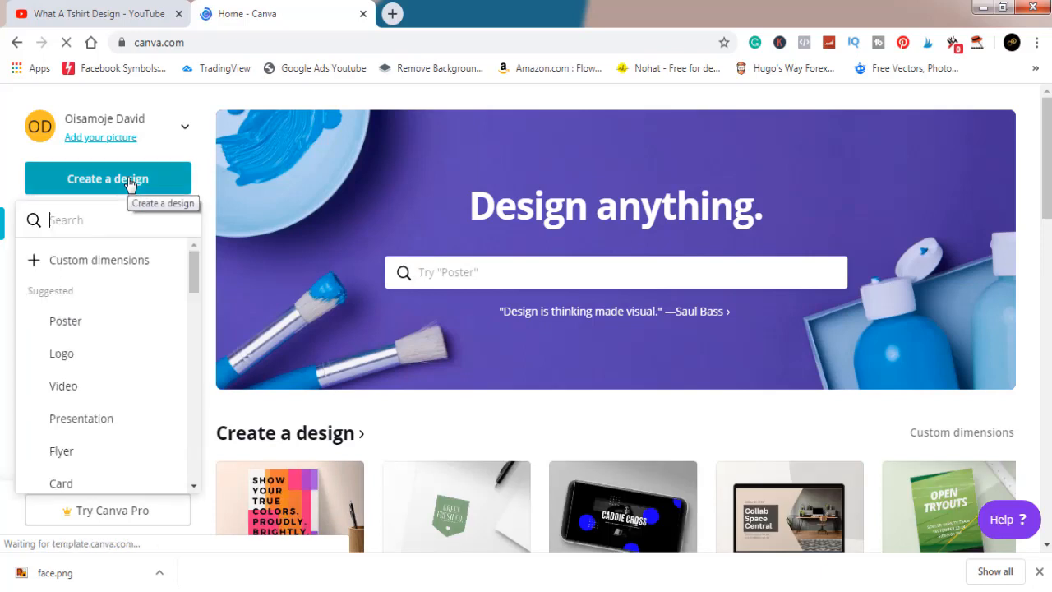
{"action": "left_click", "coordinate": [106, 261]}
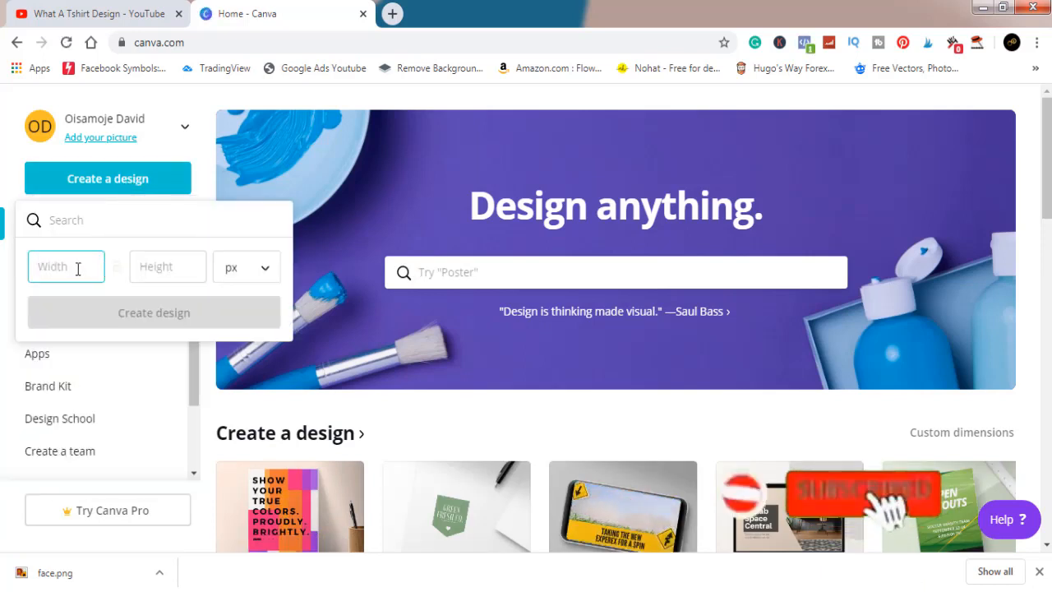
{"action": "type", "text": "4500"}
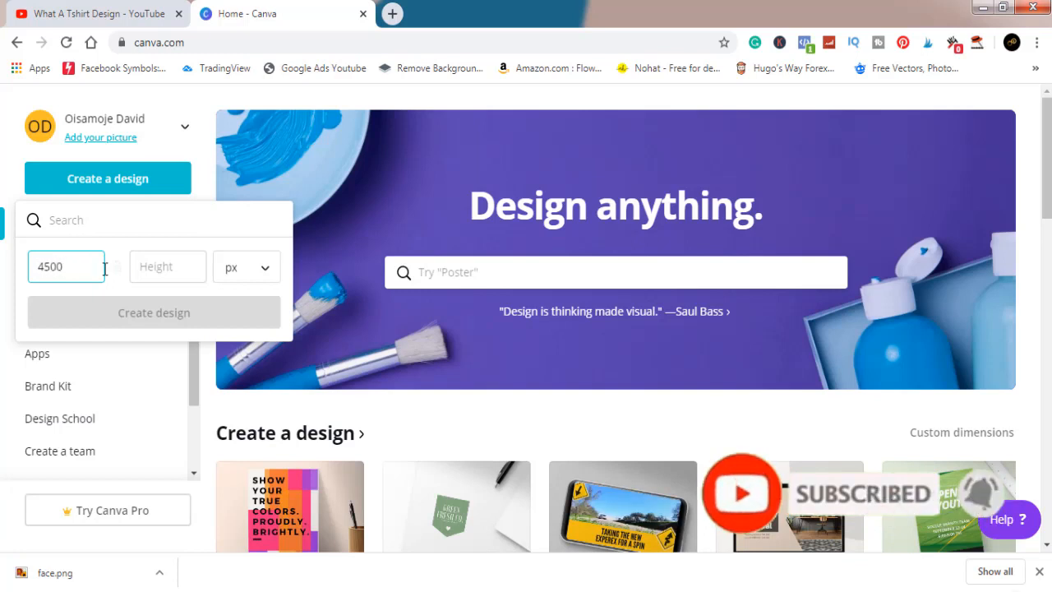
{"action": "left_click", "coordinate": [153, 265]}
{"action": "type", "text": "54"}
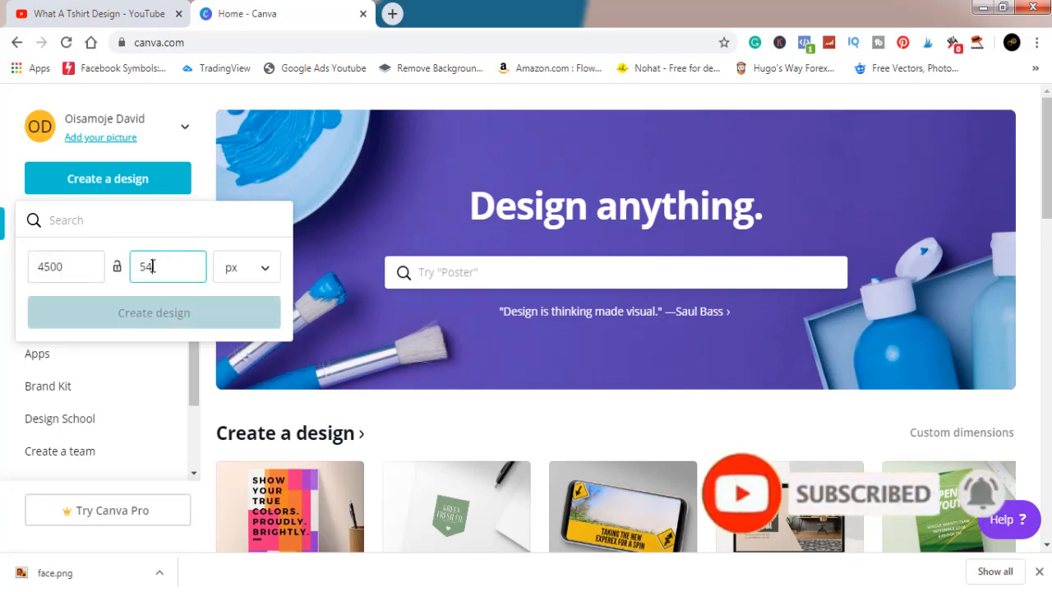
{"action": "type", "text": "00"}
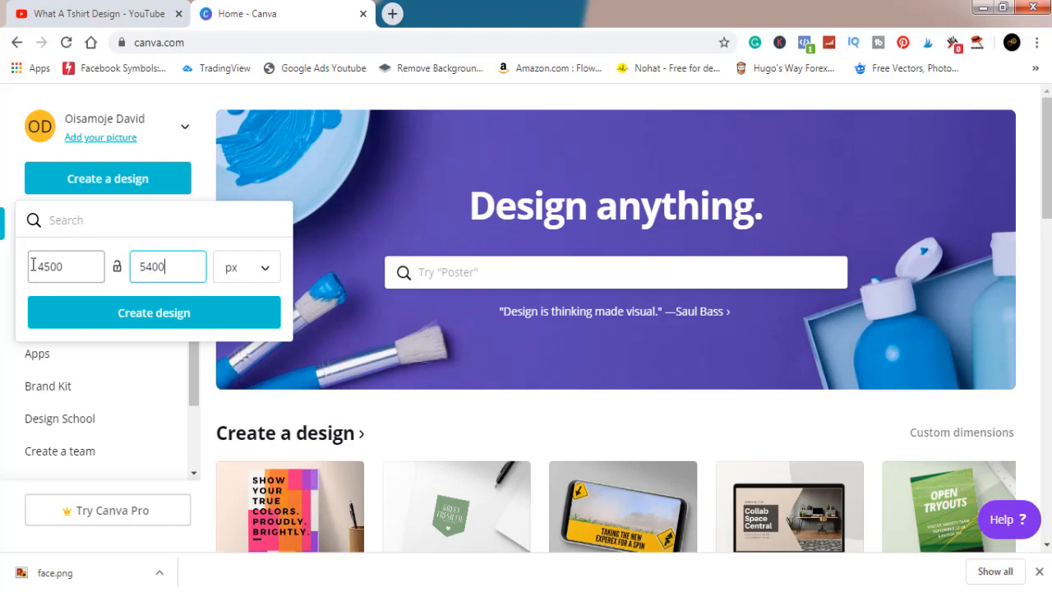
{"action": "left_click", "coordinate": [163, 316]}
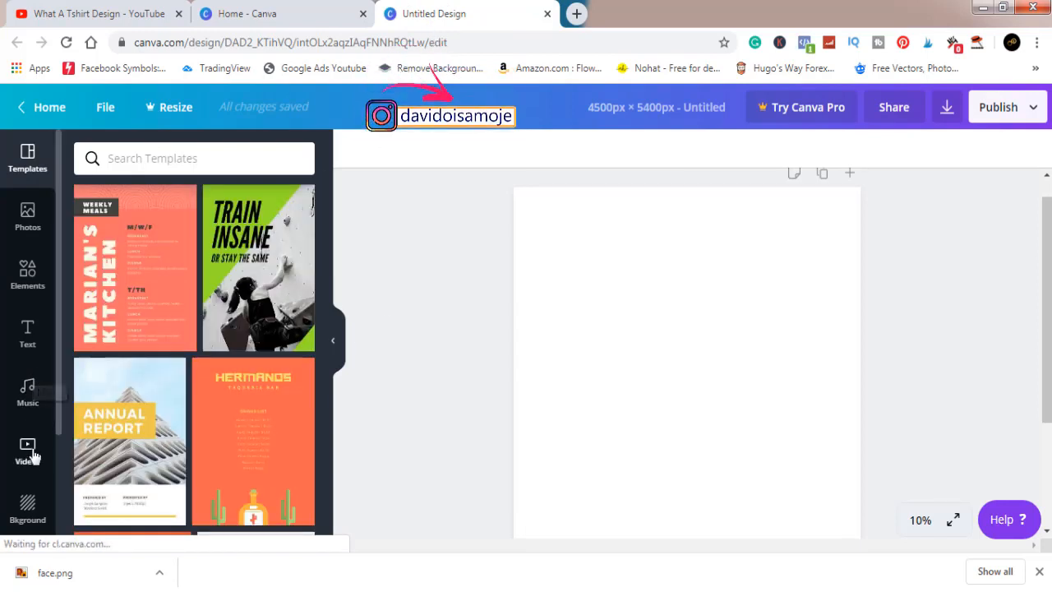
Step: Upload the smiley image from the Pictures library to the design's uploads
{"action": "scroll", "coordinate": [45, 388], "scroll_direction": "down", "scroll_amount": 2}
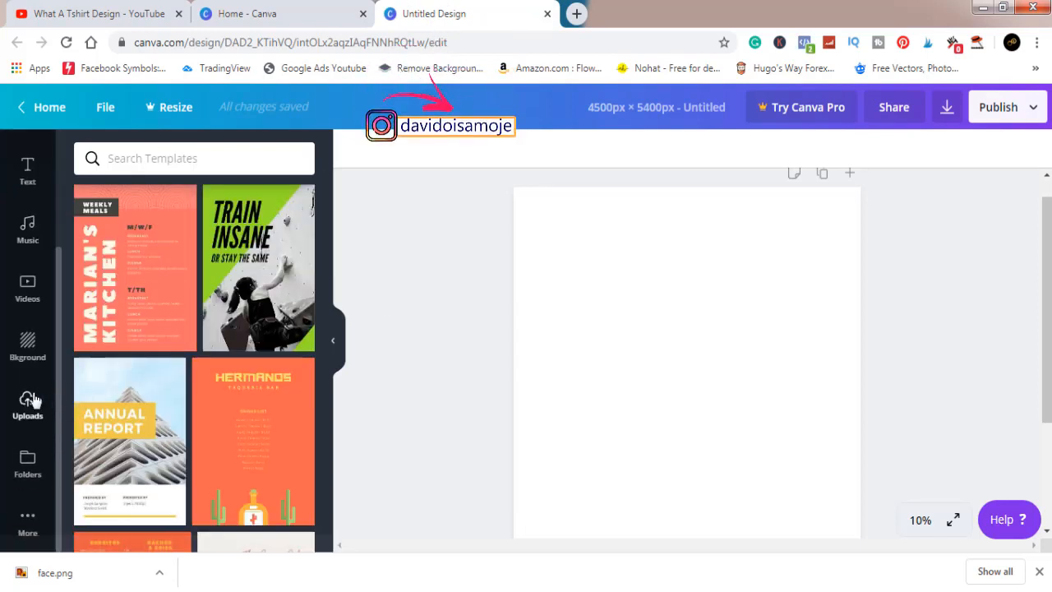
{"action": "left_click", "coordinate": [27, 403]}
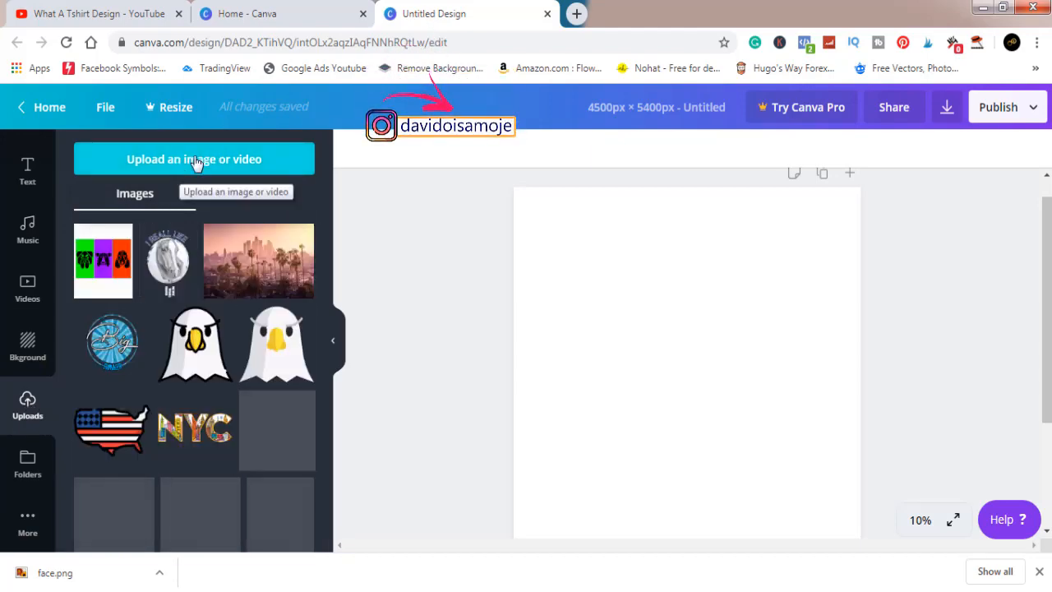
{"action": "left_click", "coordinate": [196, 161]}
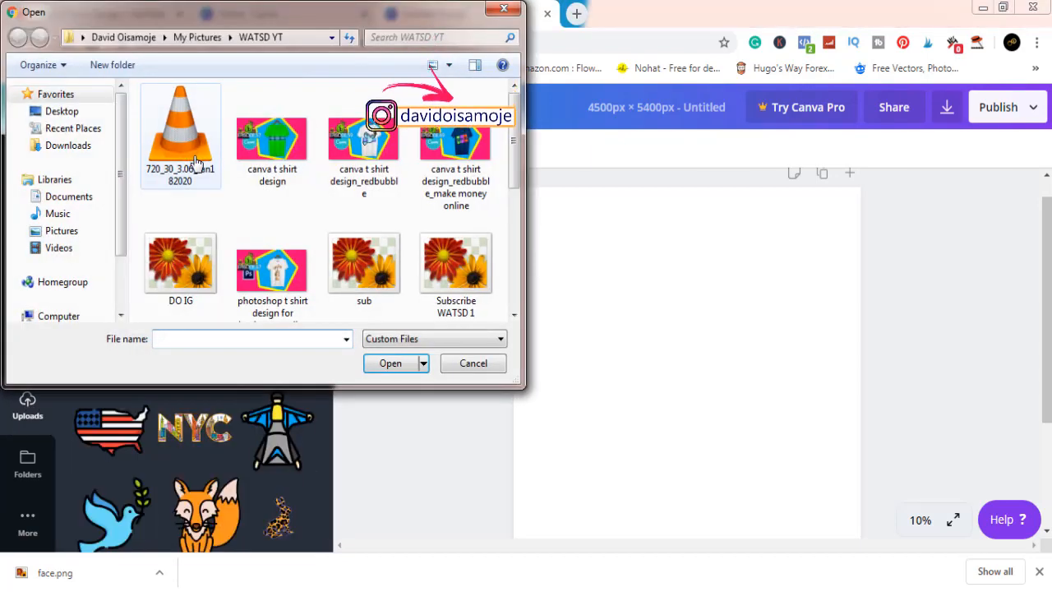
{"action": "left_click", "coordinate": [61, 231]}
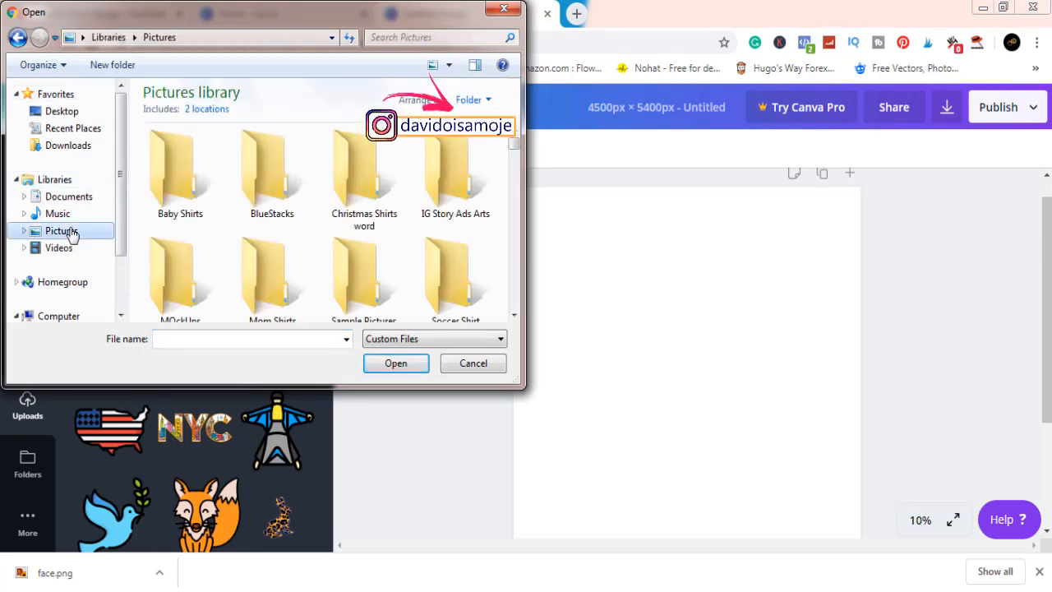
{"action": "left_click", "coordinate": [246, 257]}
{"action": "type", "text": "s"}
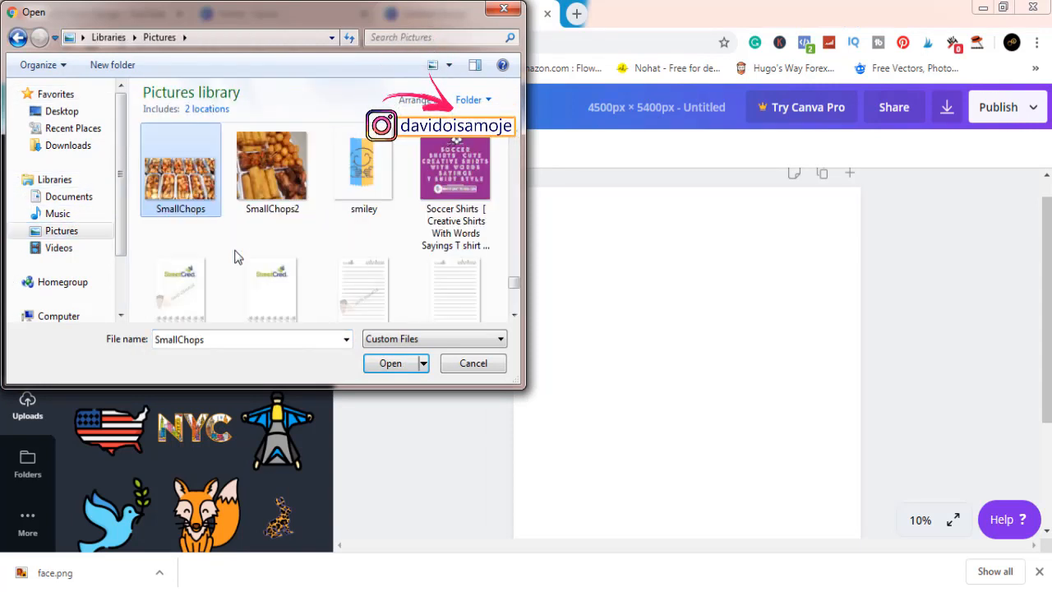
{"action": "type", "text": "miley"}
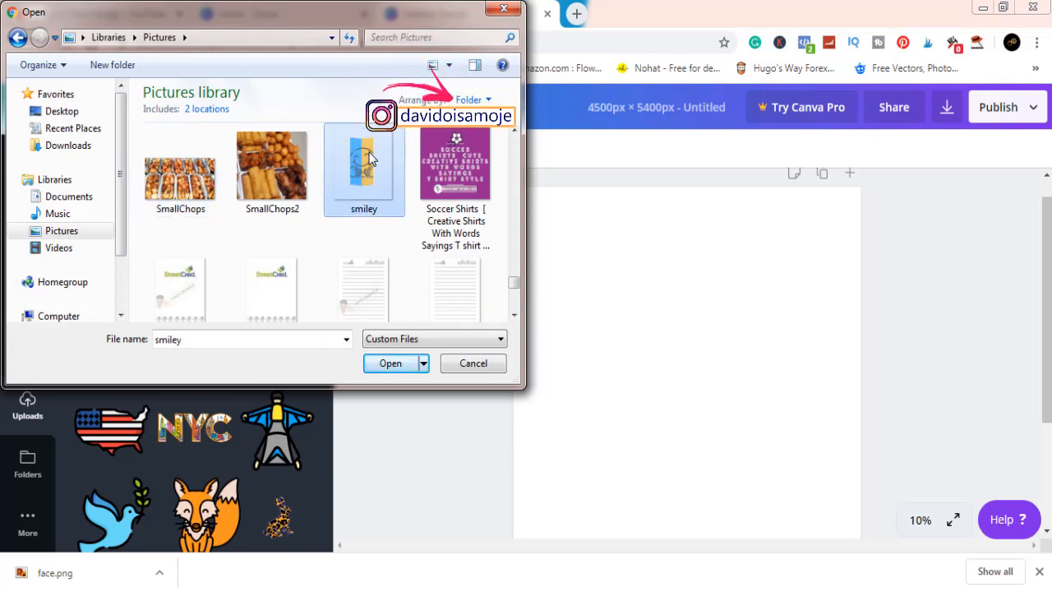
{"action": "left_click", "coordinate": [381, 366]}
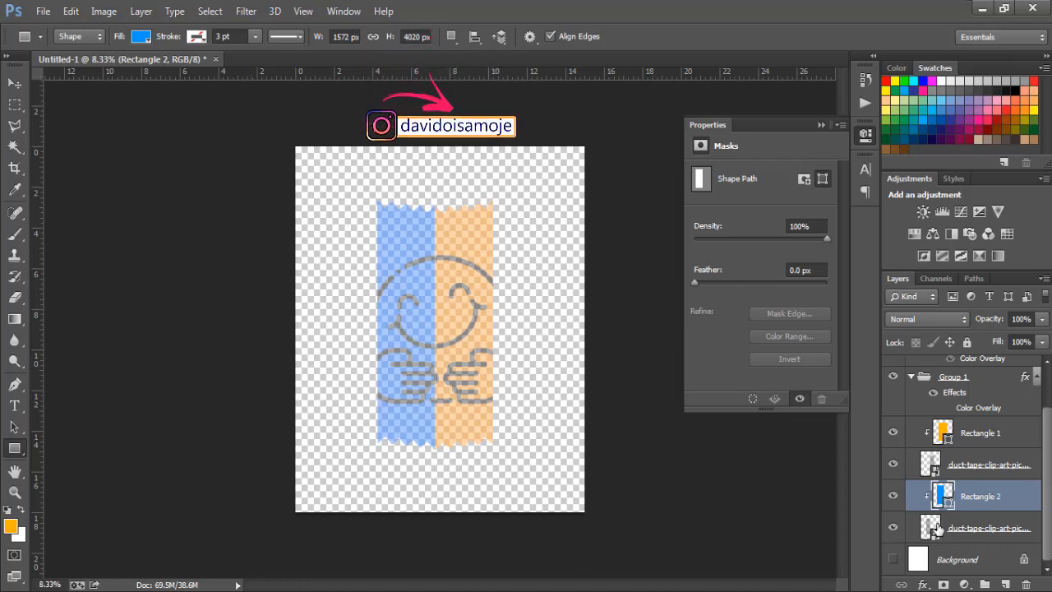
Step: Check the blue Rectangle 2 and orange Rectangle 1 layers in Photoshop by hiding and reshowing each, and return to Canva
{"action": "left_click", "coordinate": [894, 497]}
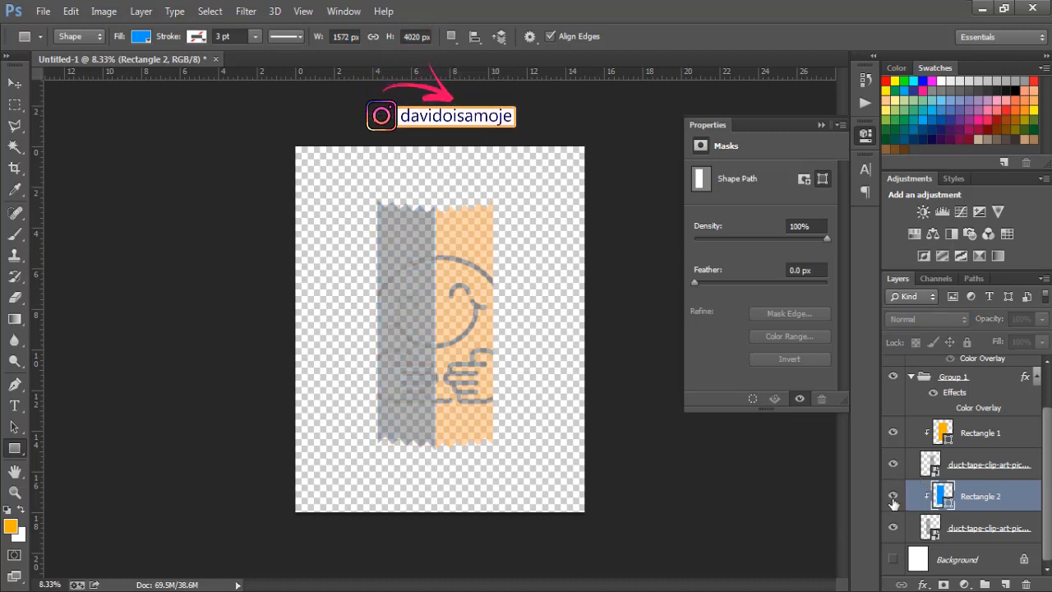
{"action": "left_click", "coordinate": [894, 497]}
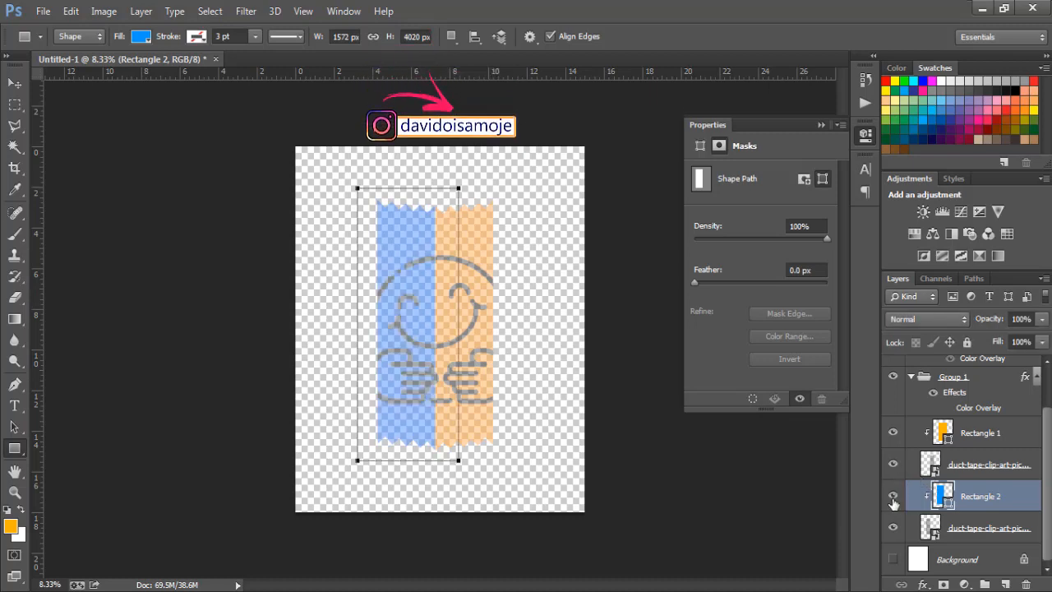
{"action": "left_click", "coordinate": [894, 434]}
{"action": "left_click", "coordinate": [894, 436]}
{"action": "left_click", "coordinate": [981, 8]}
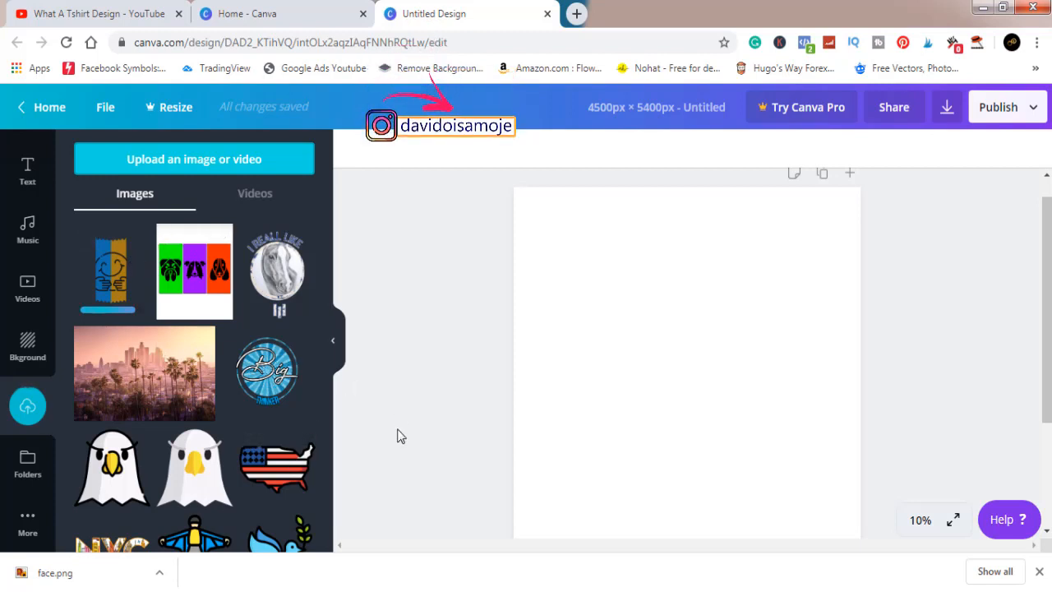
Step: Open Flaticon in a new browser tab, look through its icon packs, and close the tab
{"action": "left_click", "coordinate": [577, 15]}
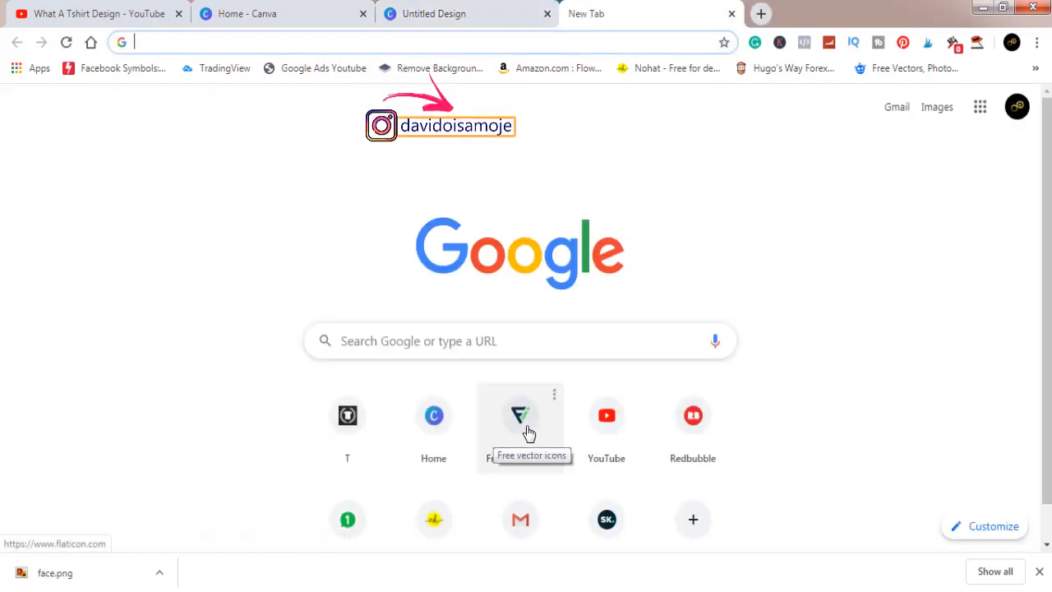
{"action": "left_click", "coordinate": [522, 421]}
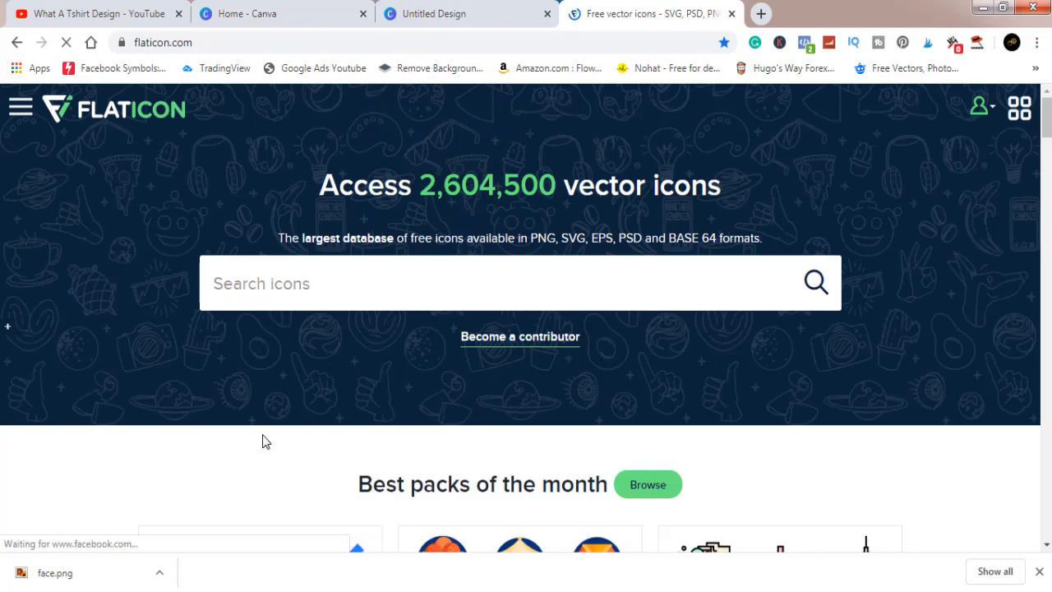
{"action": "scroll", "coordinate": [263, 442], "scroll_direction": "down", "scroll_amount": 2}
{"action": "scroll", "coordinate": [264, 442], "scroll_direction": "down", "scroll_amount": 5}
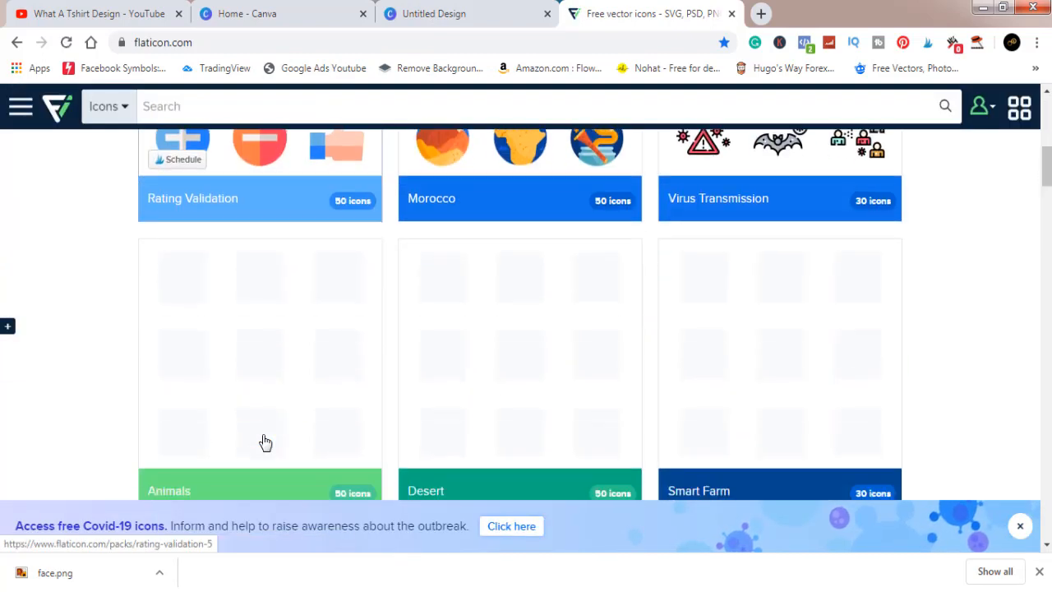
{"action": "scroll", "coordinate": [265, 443], "scroll_direction": "up", "scroll_amount": 7}
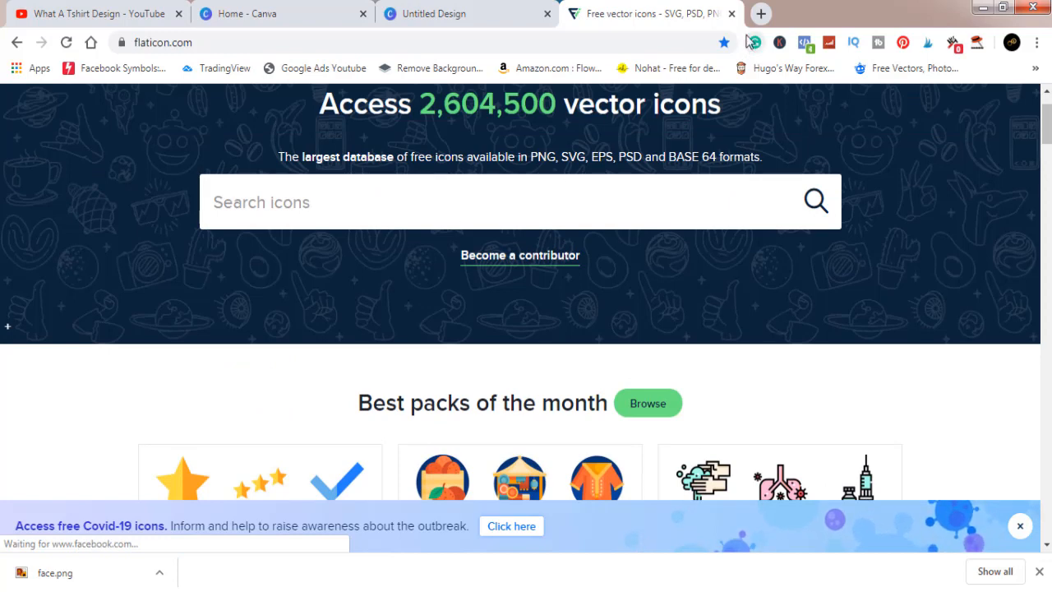
{"action": "left_click", "coordinate": [732, 15]}
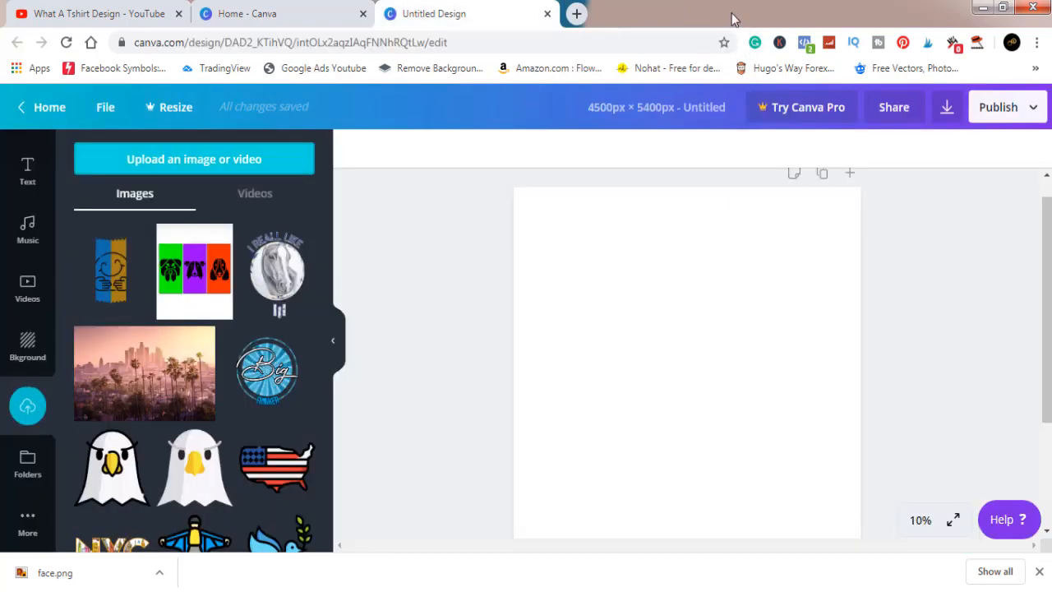
Step: Place the uploaded blue and orange smiley image on the blank page
{"action": "left_click", "coordinate": [111, 279]}
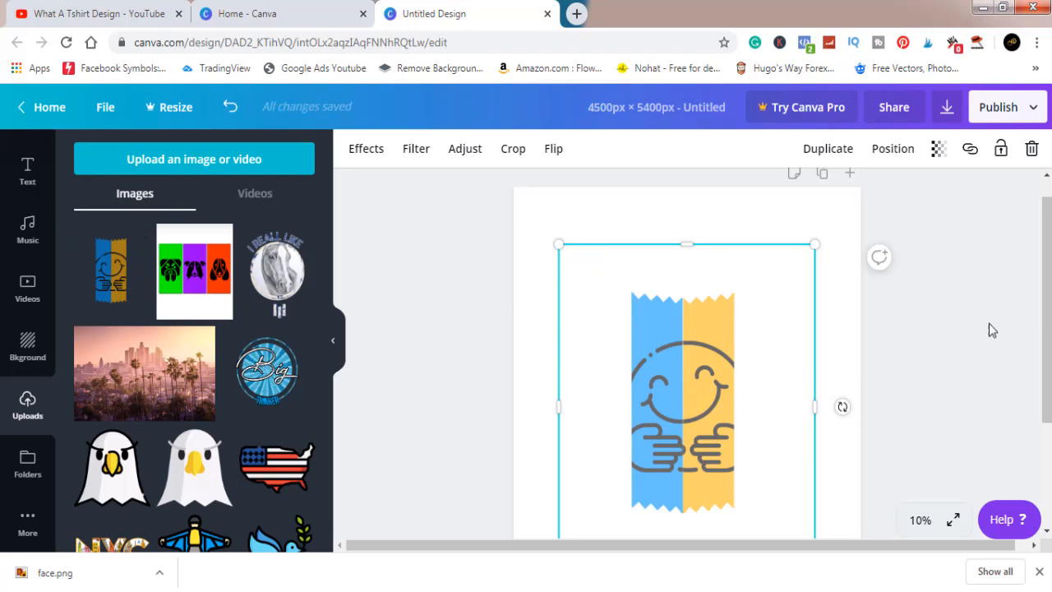
{"action": "scroll", "coordinate": [1045, 328], "scroll_direction": "down", "scroll_amount": 1}
{"action": "scroll", "coordinate": [1050, 407], "scroll_direction": "down", "scroll_amount": 3}
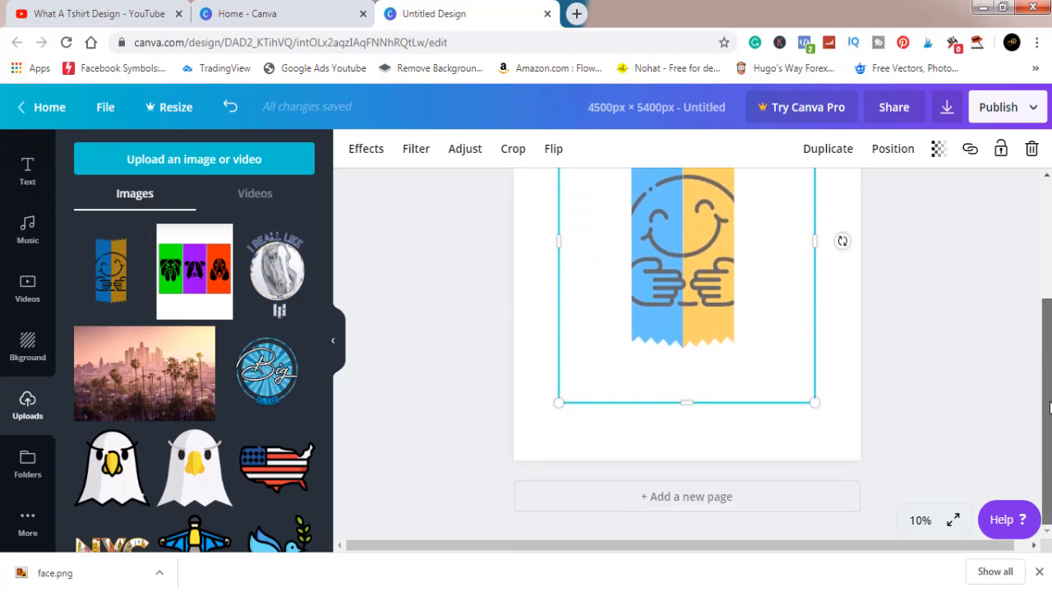
{"action": "scroll", "coordinate": [1045, 362], "scroll_direction": "up", "scroll_amount": 2}
{"action": "left_click", "coordinate": [945, 411]}
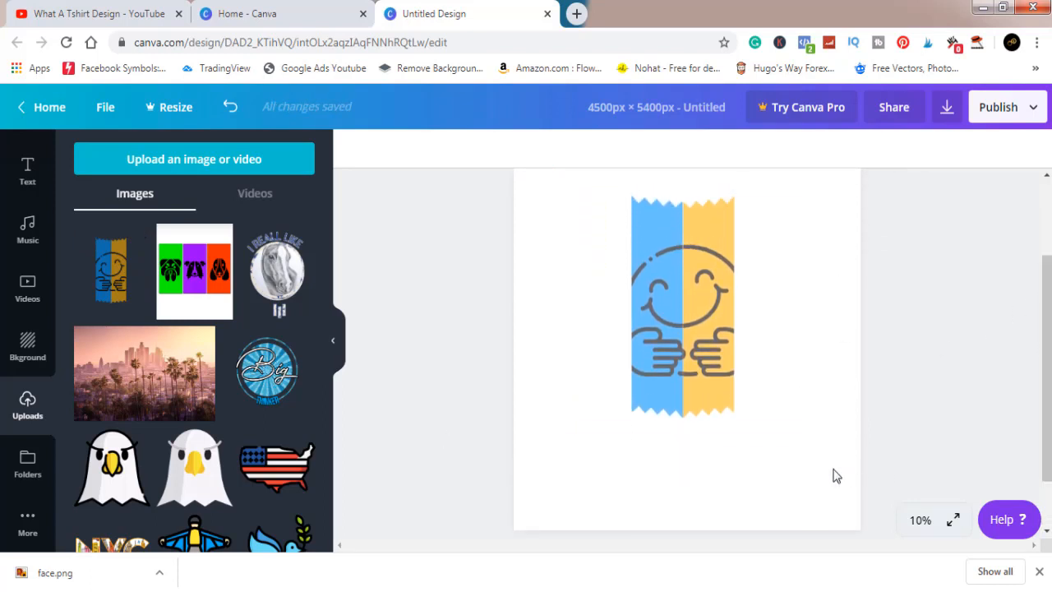
Step: Enlarge the smiley image proportionally so its frame nearly fills the page width
{"action": "left_click", "coordinate": [694, 365]}
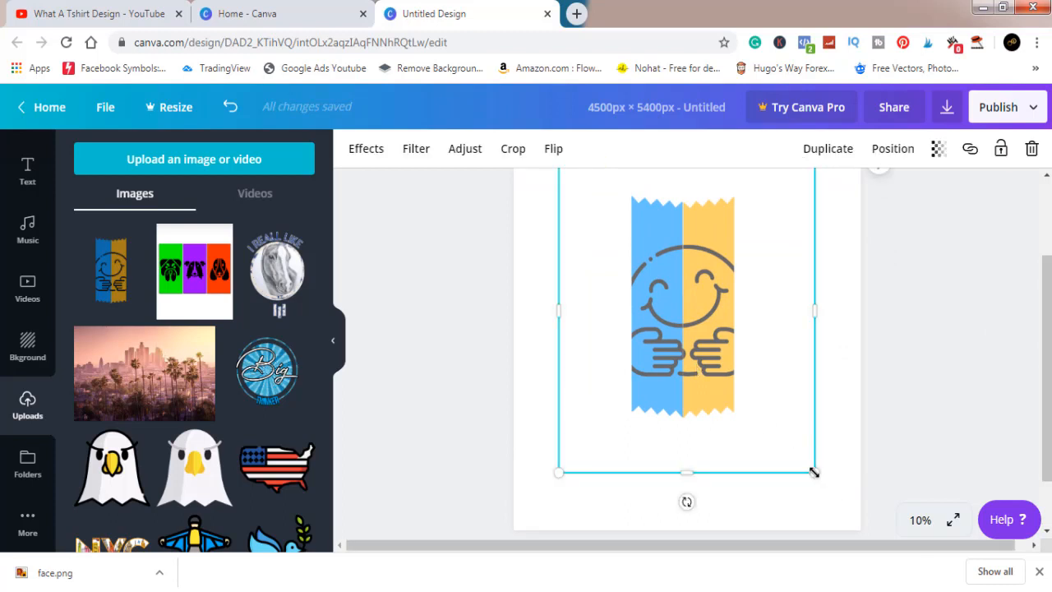
{"action": "left_click_drag", "start_coordinate": [813, 471], "coordinate": [836, 499]}
{"action": "scroll", "coordinate": [1049, 337], "scroll_direction": "up", "scroll_amount": 2}
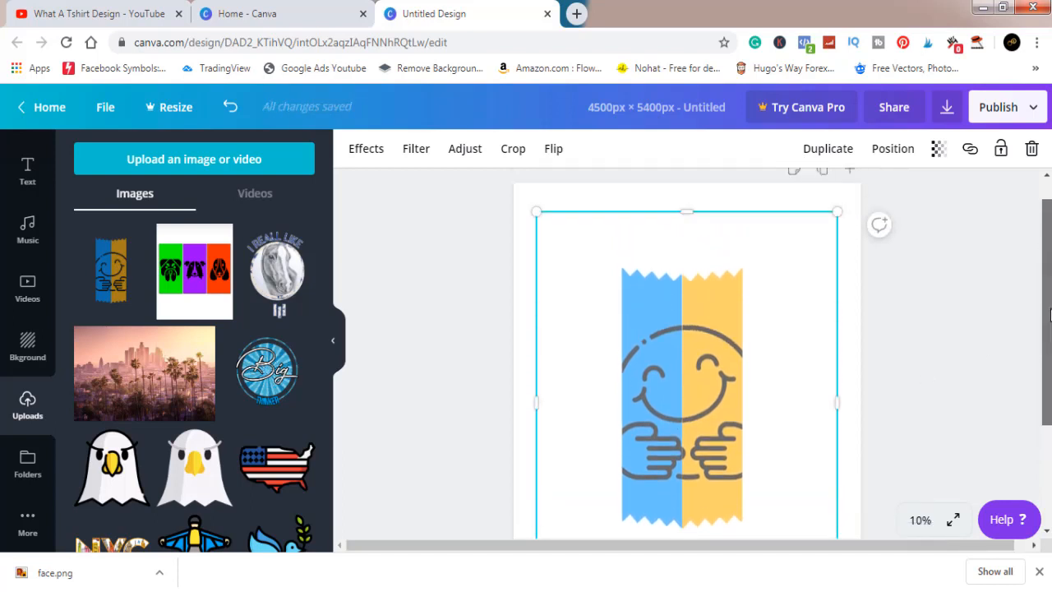
{"action": "scroll", "coordinate": [1049, 333], "scroll_direction": "down", "scroll_amount": 2}
{"action": "left_click", "coordinate": [957, 221]}
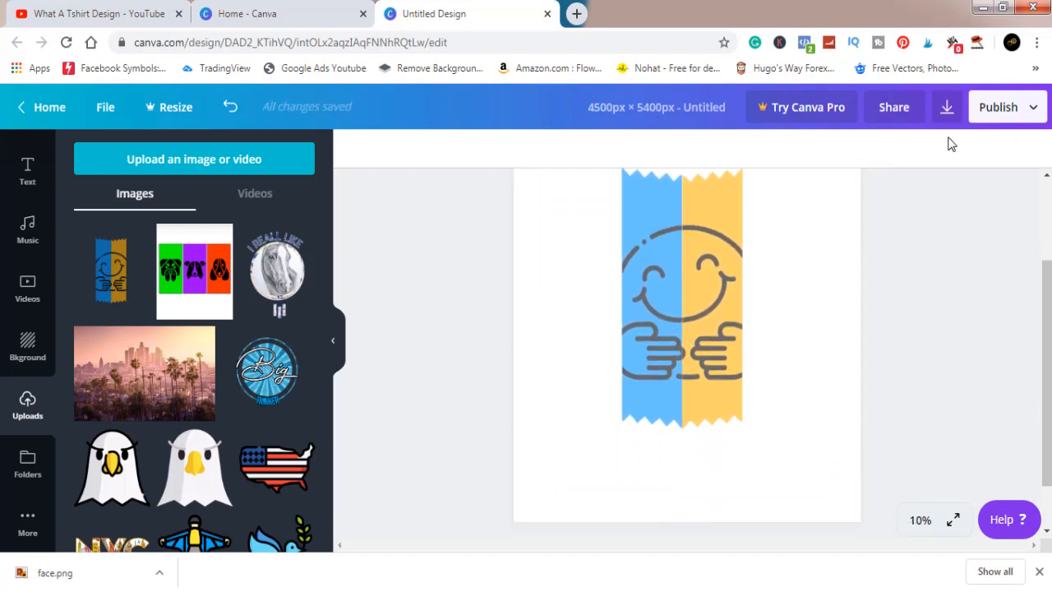
Step: Download the design as a PNG and show the downloaded file in its folder
{"action": "left_click", "coordinate": [946, 110]}
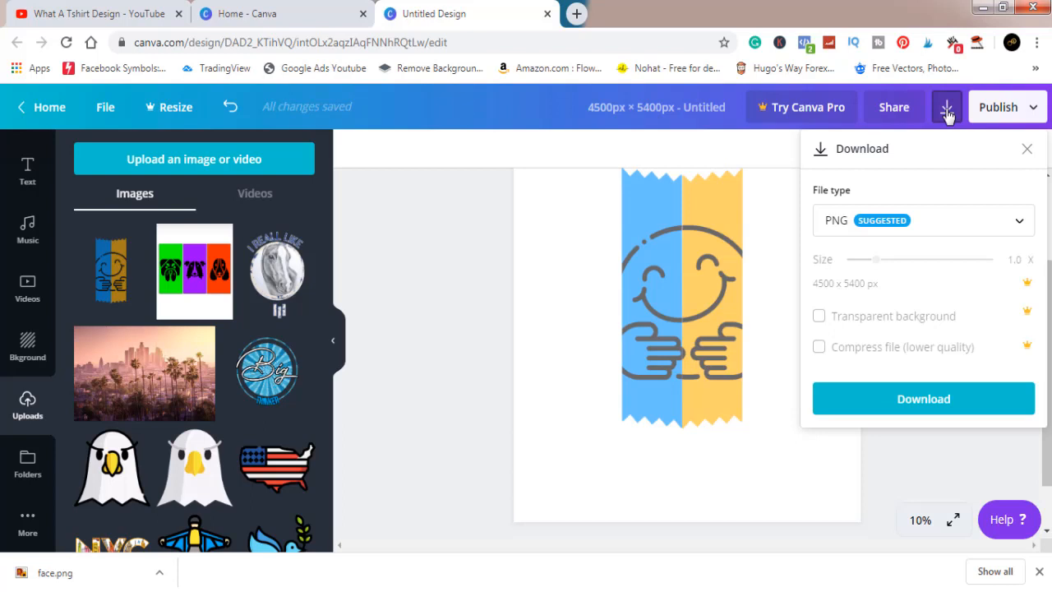
{"action": "left_click", "coordinate": [949, 399]}
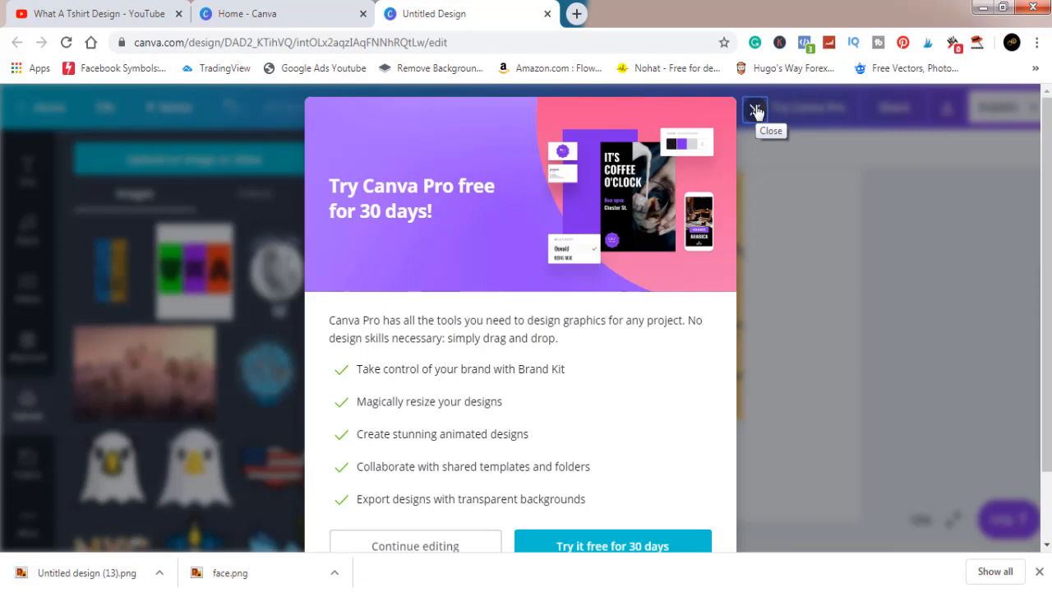
{"action": "left_click", "coordinate": [756, 110]}
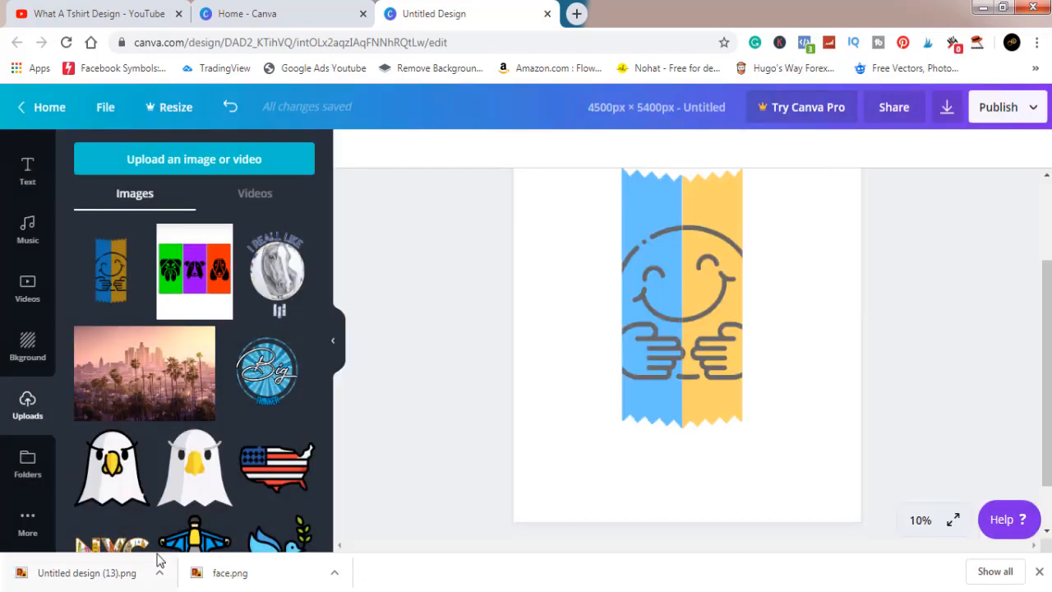
{"action": "left_click", "coordinate": [160, 573]}
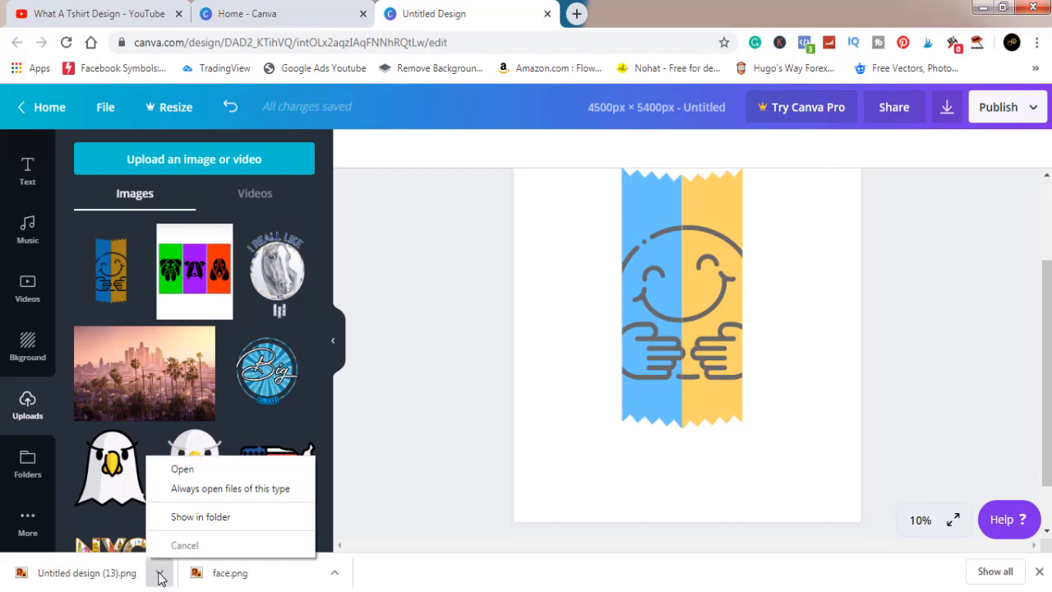
{"action": "left_click", "coordinate": [185, 517]}
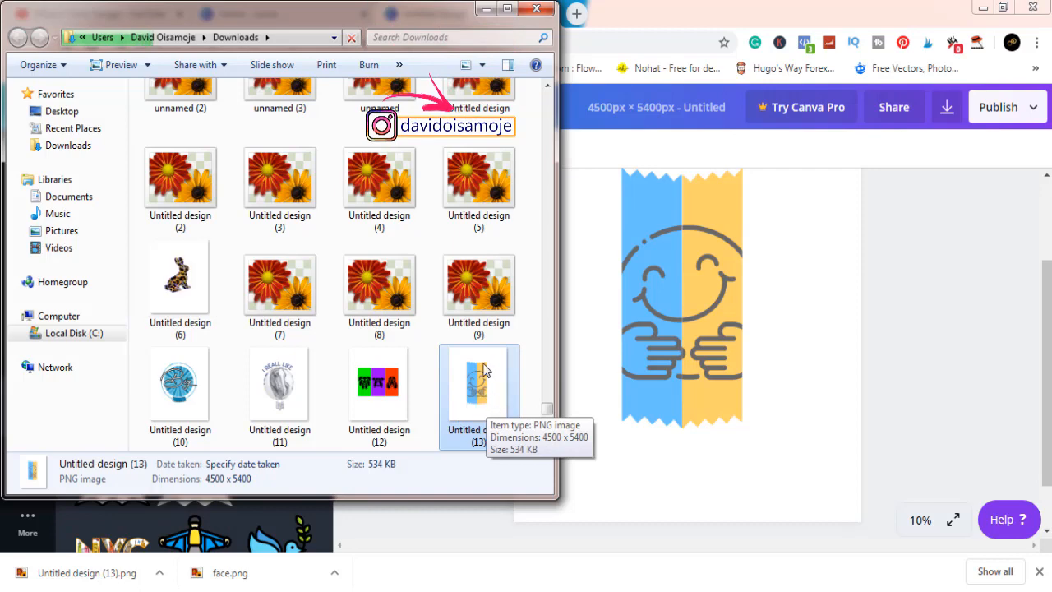
Step: Open the downloaded "Untitled design (13)" PNG in Adobe Photoshop CC
{"action": "right_click", "coordinate": [490, 409]}
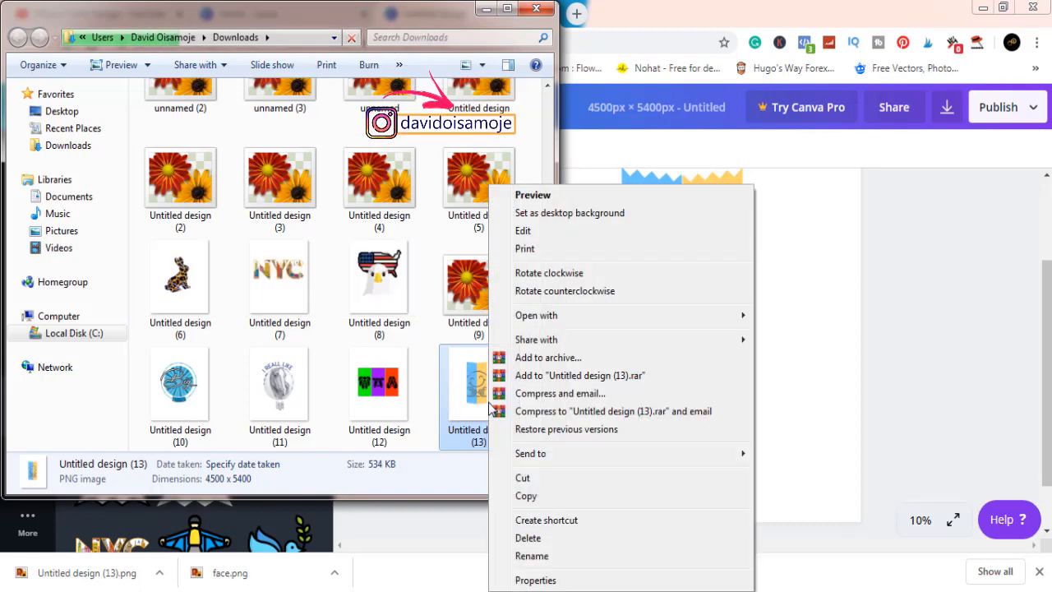
{"action": "mouse_move", "coordinate": [557, 318]}
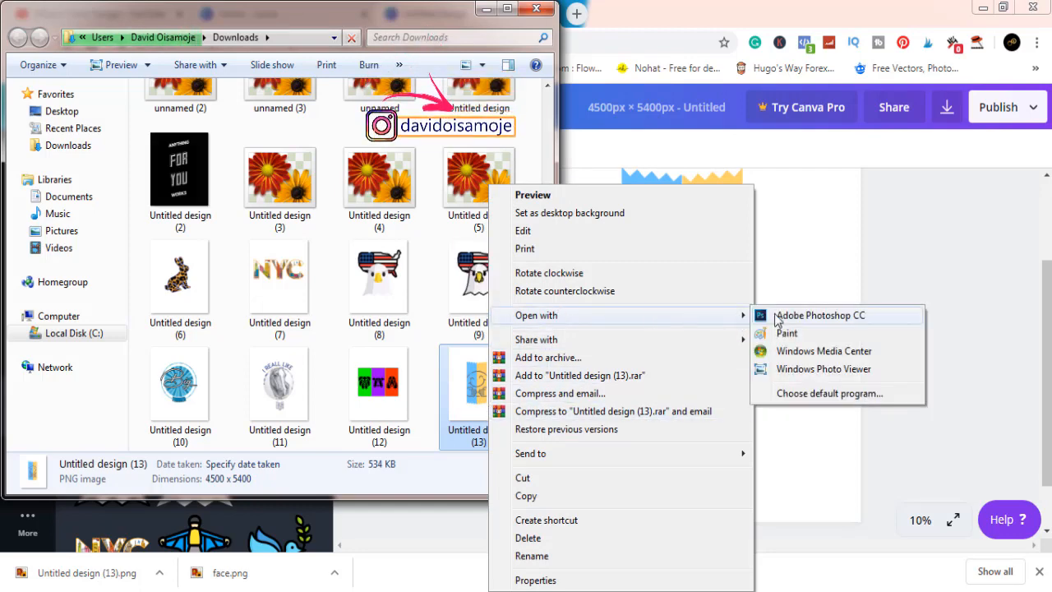
{"action": "left_click", "coordinate": [814, 315]}
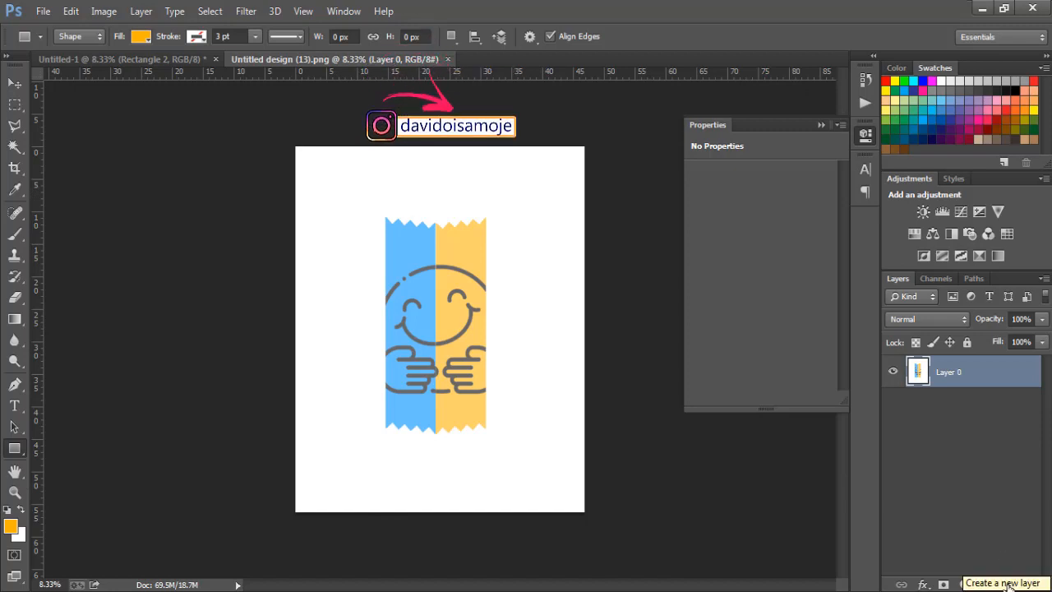
Step: Add an empty layer, and remove the white background around the artwork on Layer 0 using the Magic Wand
{"action": "left_click", "coordinate": [1005, 584]}
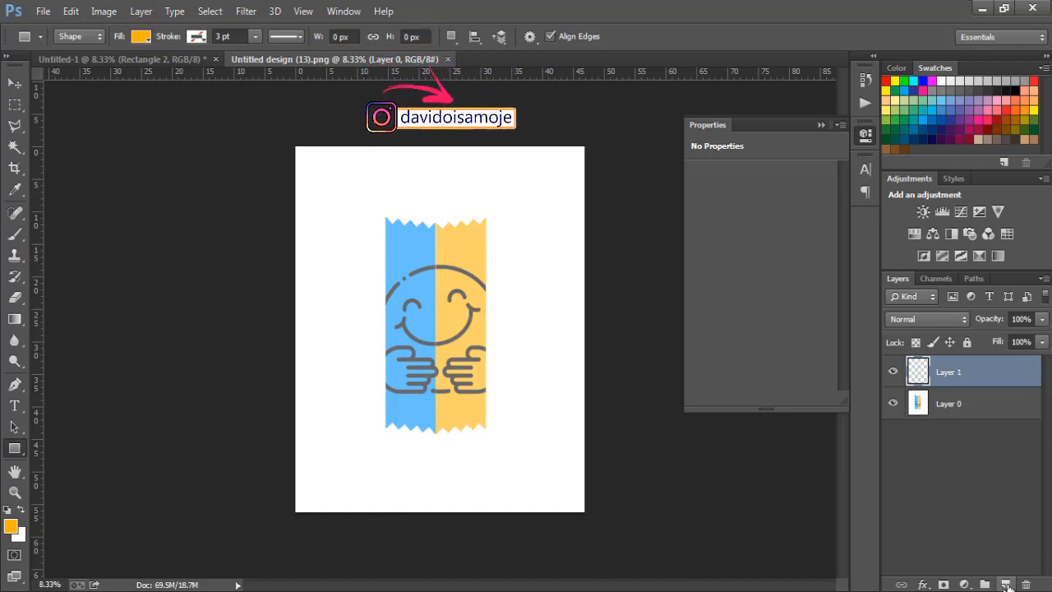
{"action": "left_click", "coordinate": [954, 406]}
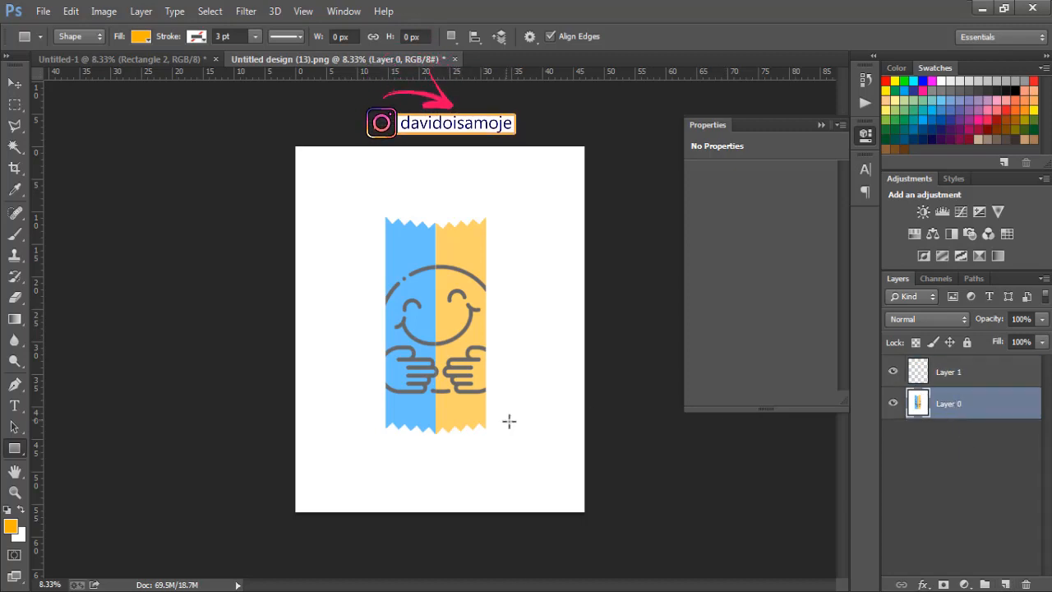
{"action": "left_click", "coordinate": [14, 148]}
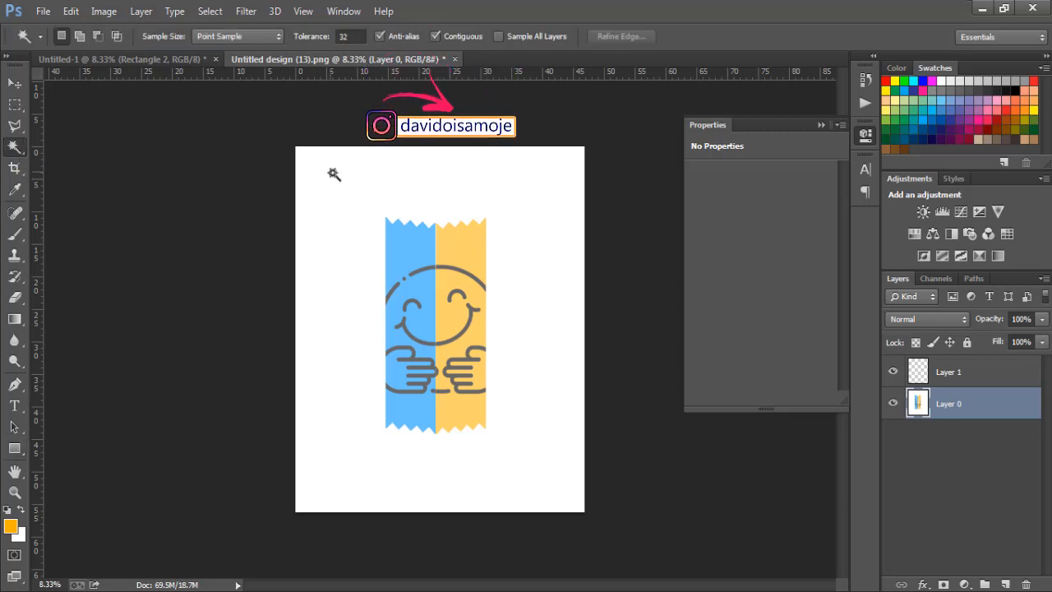
{"action": "left_click", "coordinate": [332, 172]}
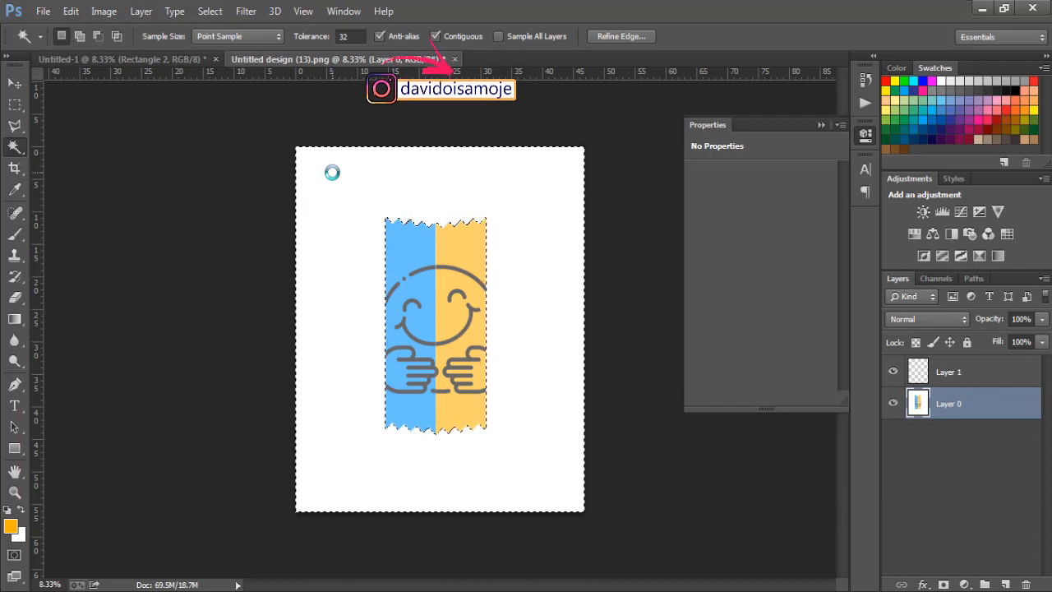
{"action": "key", "text": "Delete"}
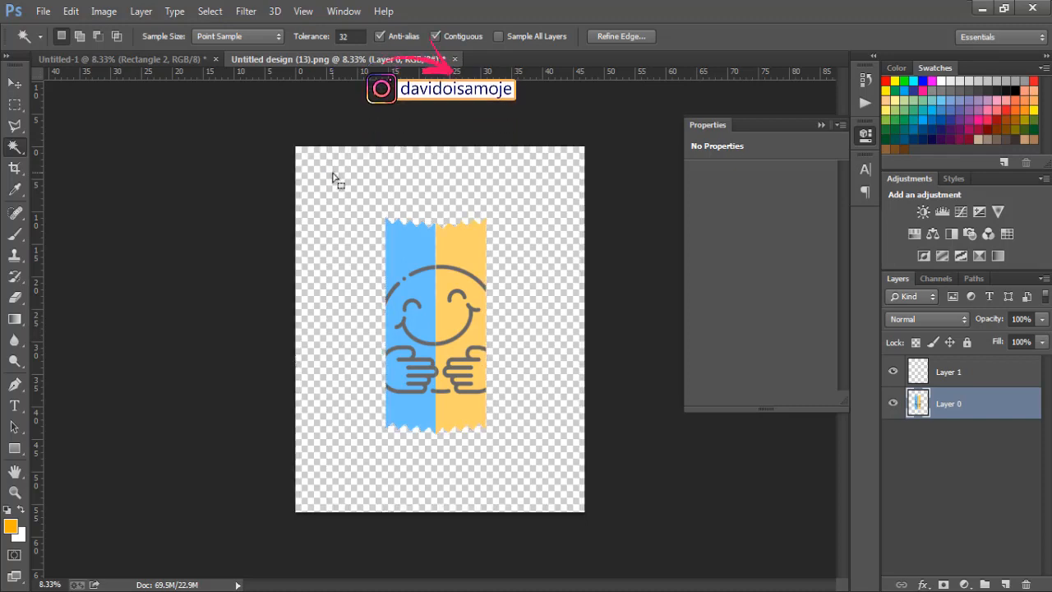
{"action": "key", "text": "ctrl+d"}
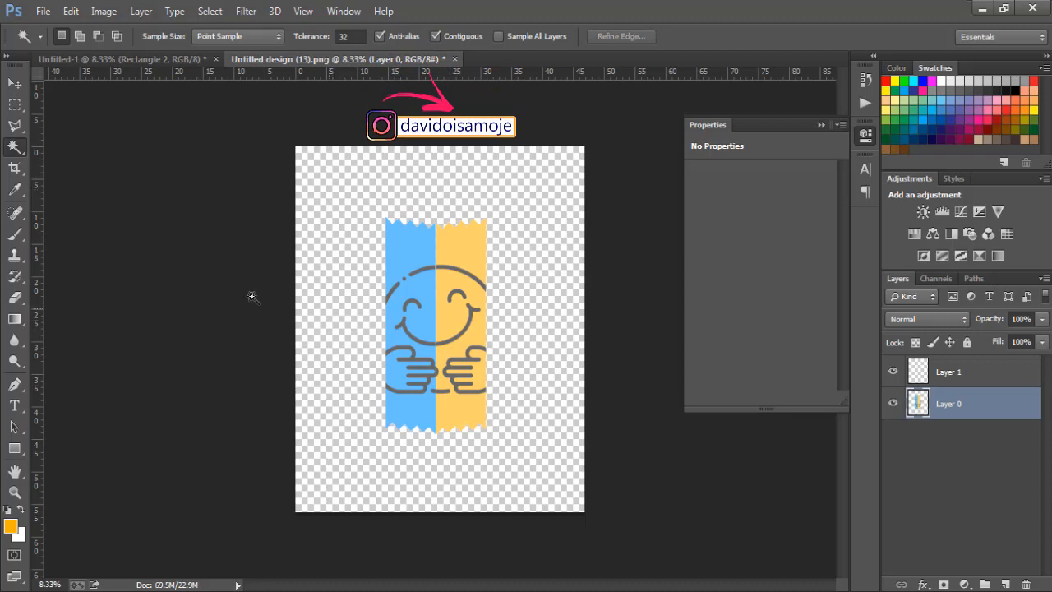
Step: Scale the smiley artwork proportionally from its centre to about 127%
{"action": "left_click", "coordinate": [15, 83]}
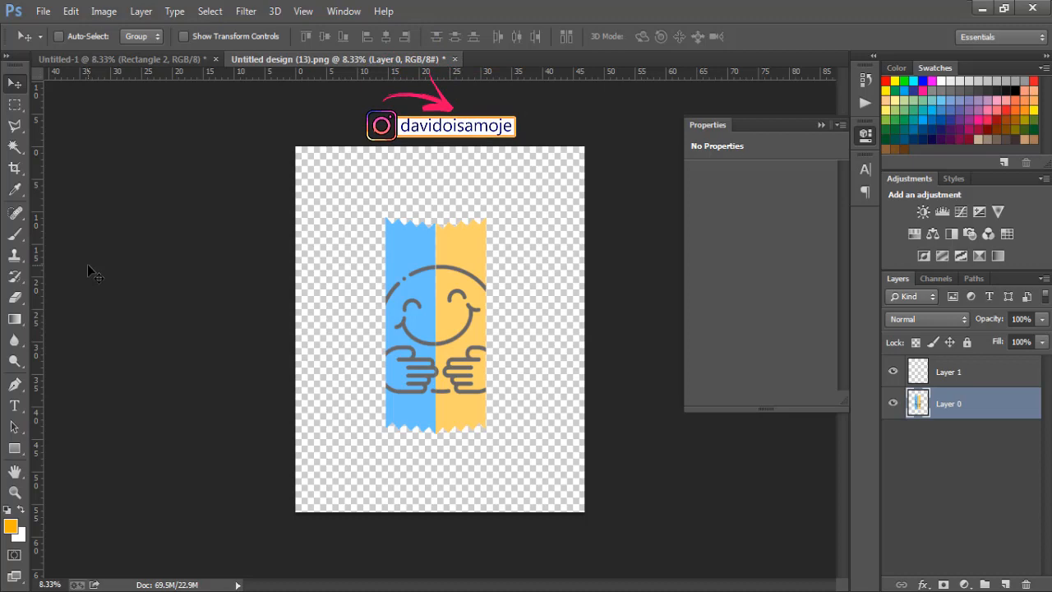
{"action": "key", "text": "ctrl+t"}
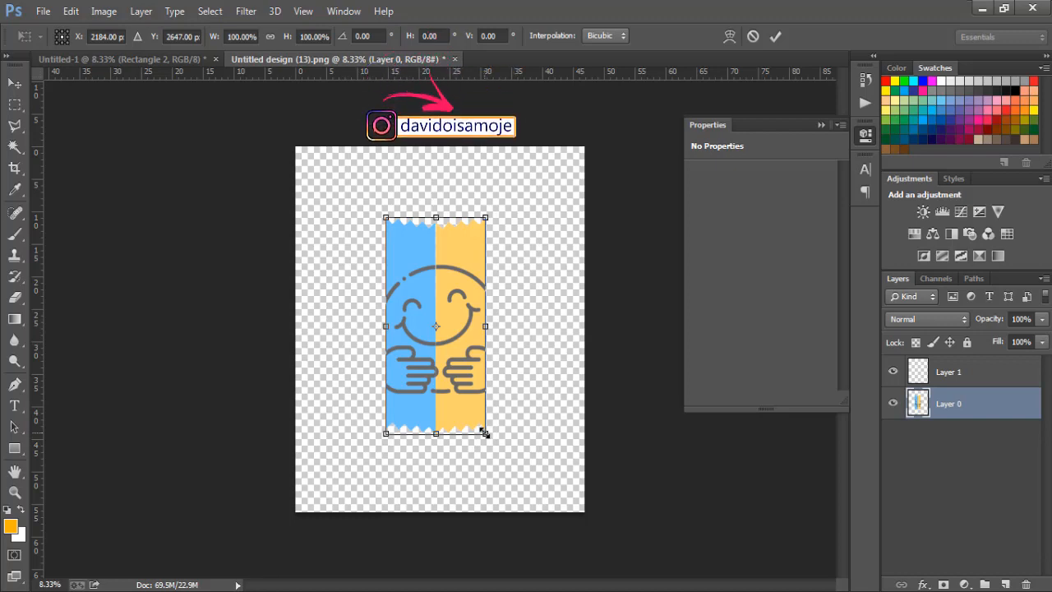
{"action": "left_click_drag", "start_coordinate": [485, 433], "coordinate": [502, 458]}
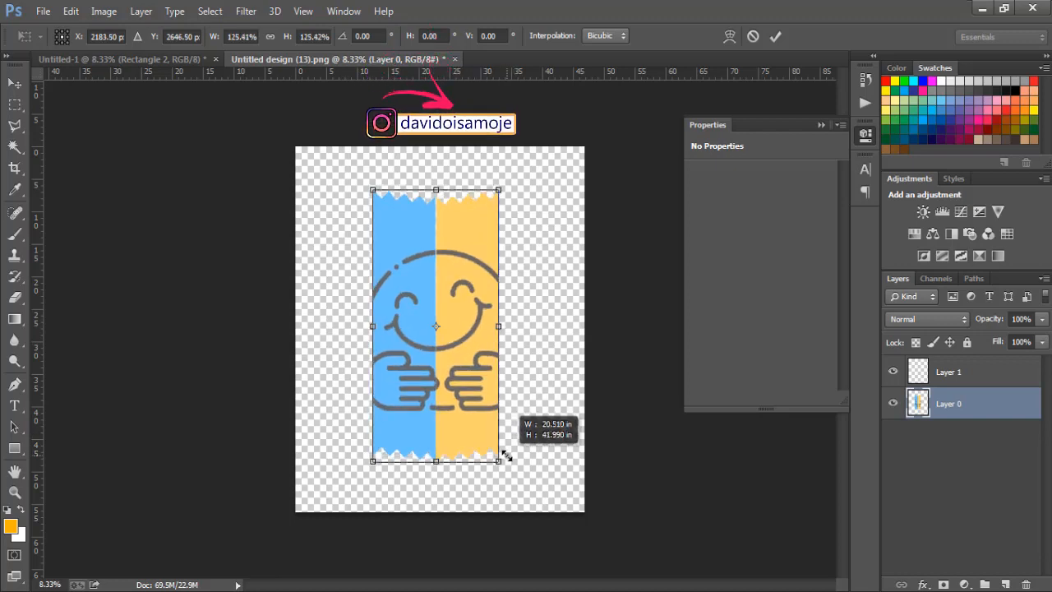
{"action": "left_click_drag", "start_coordinate": [477, 415], "coordinate": [507, 458]}
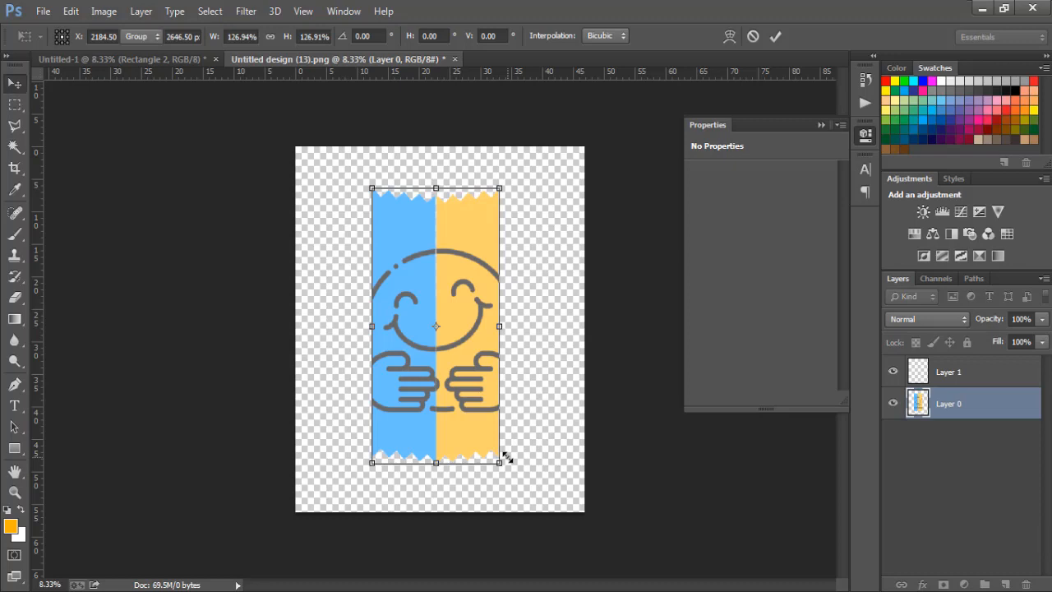
{"action": "key", "text": "Return"}
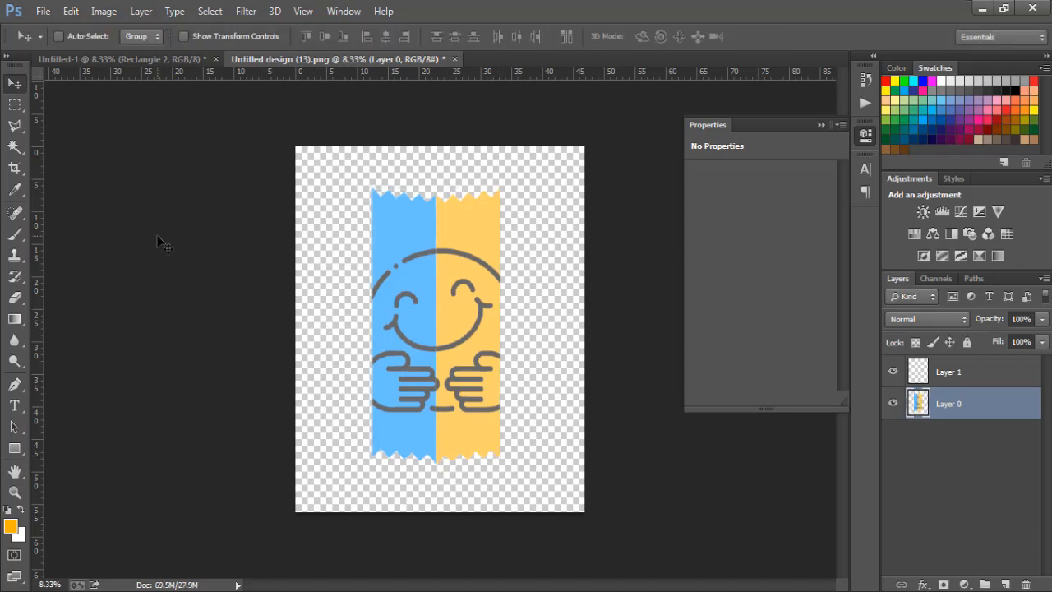
Step: Save the transparent design as a PNG named "smiley" in the Pictures library, replacing the existing file
{"action": "left_click", "coordinate": [43, 11]}
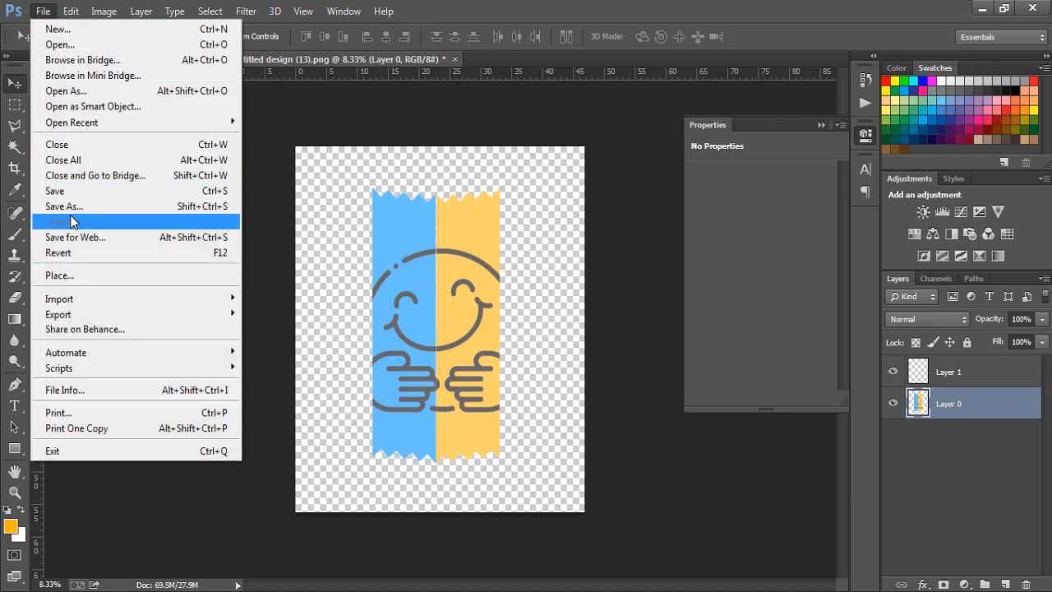
{"action": "left_click", "coordinate": [71, 207]}
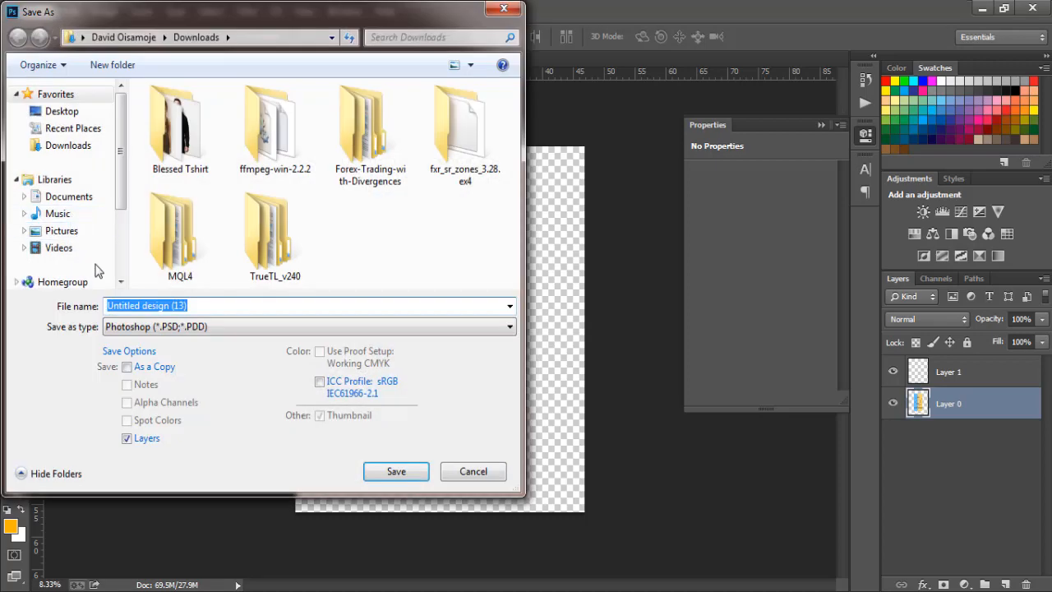
{"action": "left_click", "coordinate": [63, 231]}
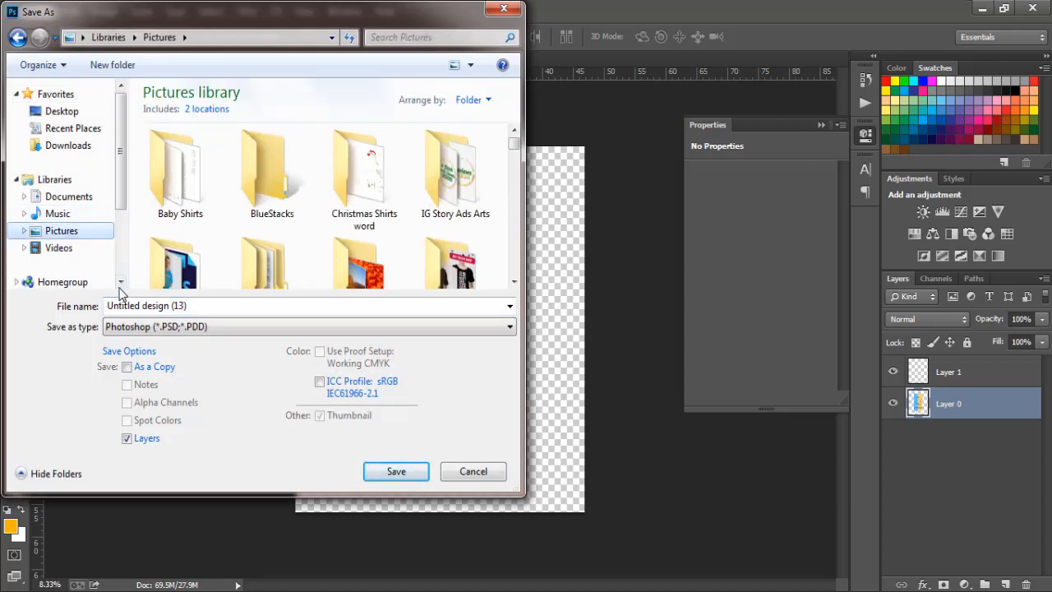
{"action": "left_click", "coordinate": [128, 305]}
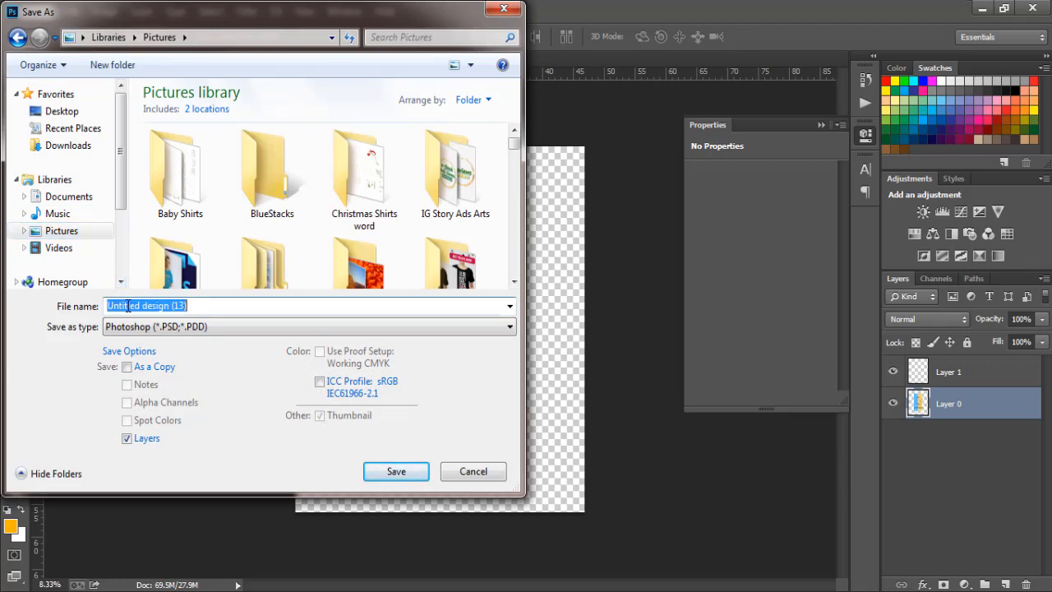
{"action": "type", "text": "sm"}
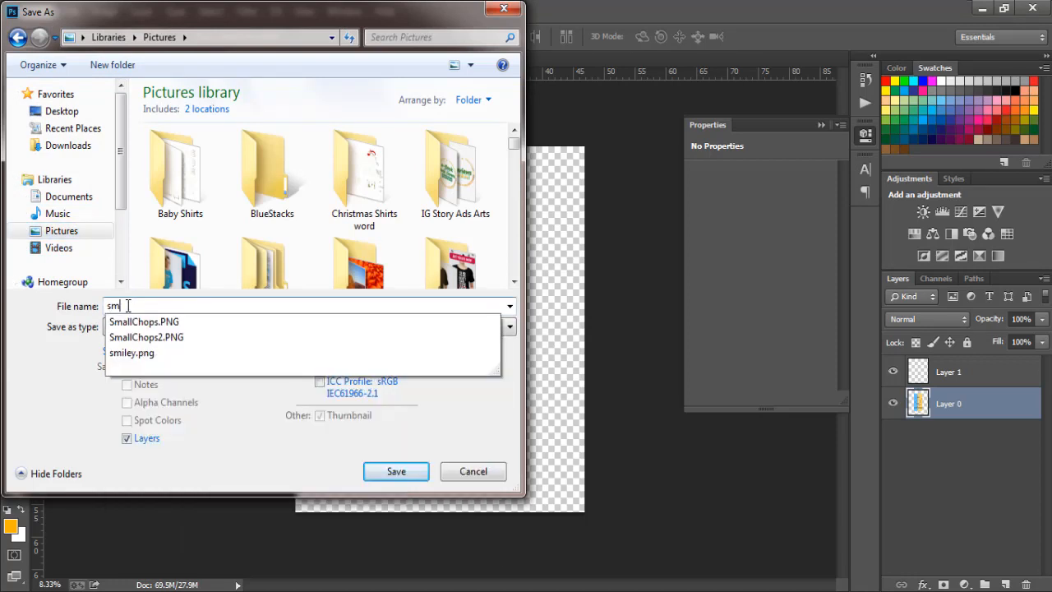
{"action": "left_click", "coordinate": [131, 353]}
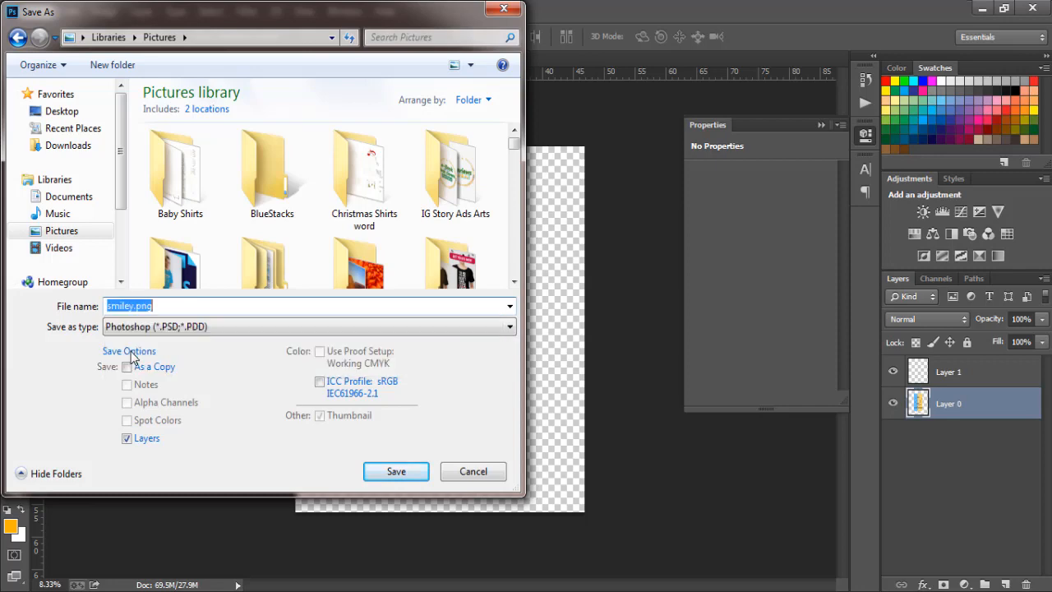
{"action": "left_click", "coordinate": [131, 328]}
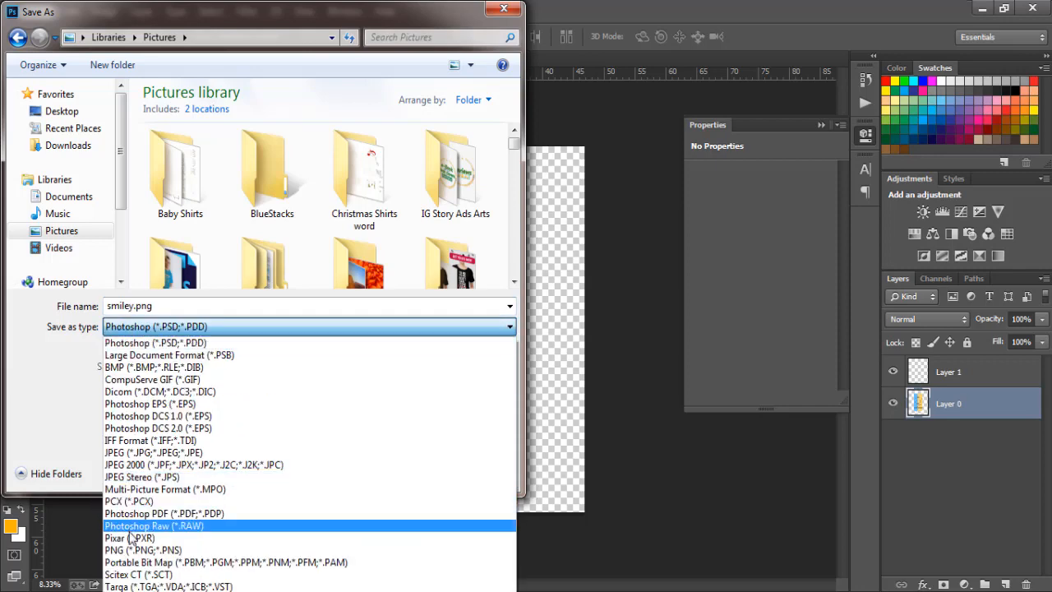
{"action": "left_click", "coordinate": [132, 550]}
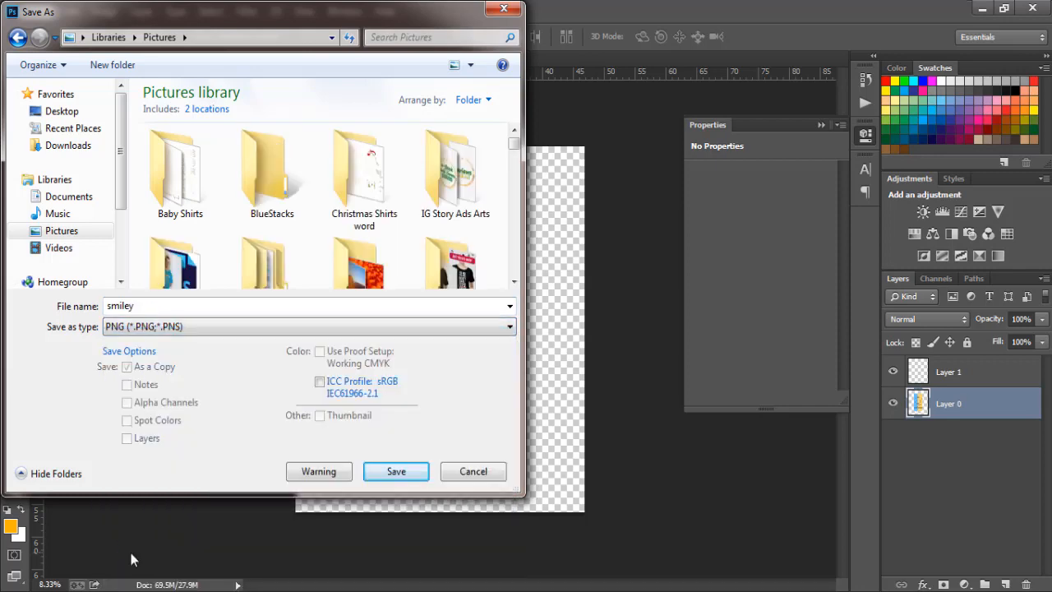
{"action": "left_click", "coordinate": [385, 475]}
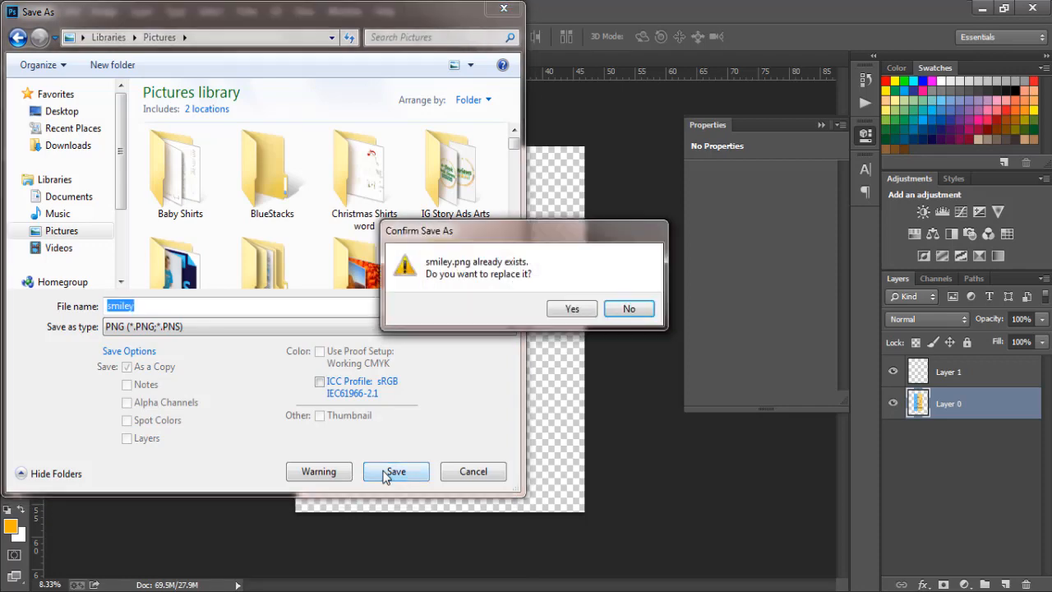
{"action": "left_click", "coordinate": [567, 311]}
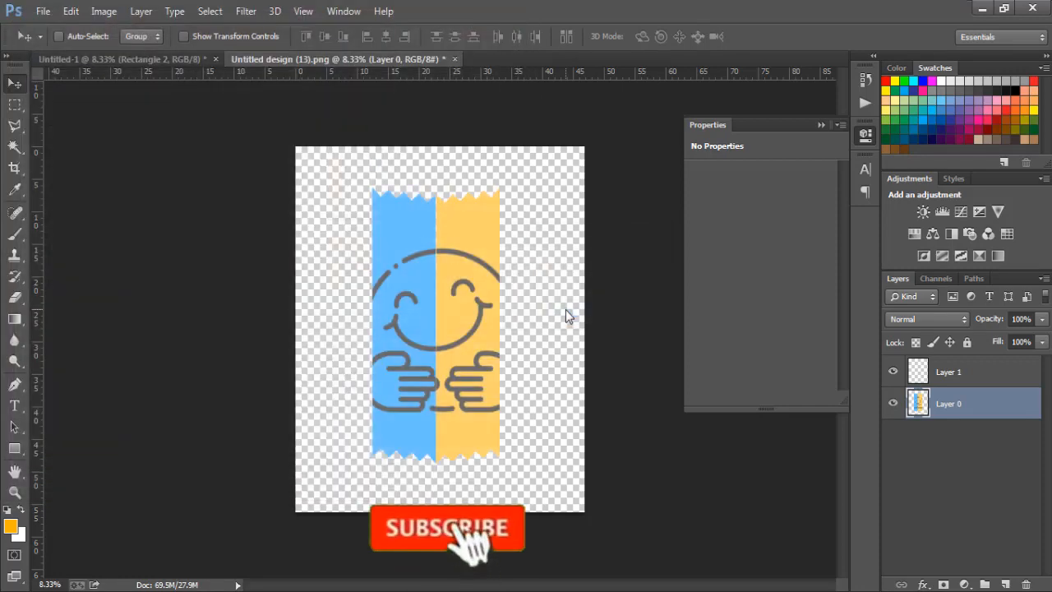
{"action": "left_click", "coordinate": [579, 188]}
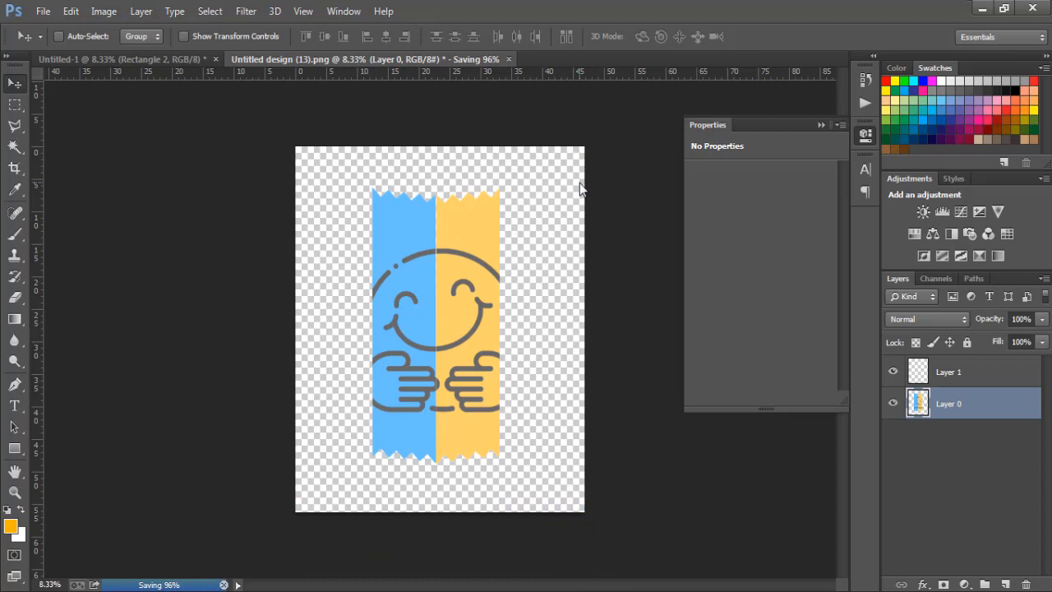
{"action": "key", "text": "alt+Tab"}
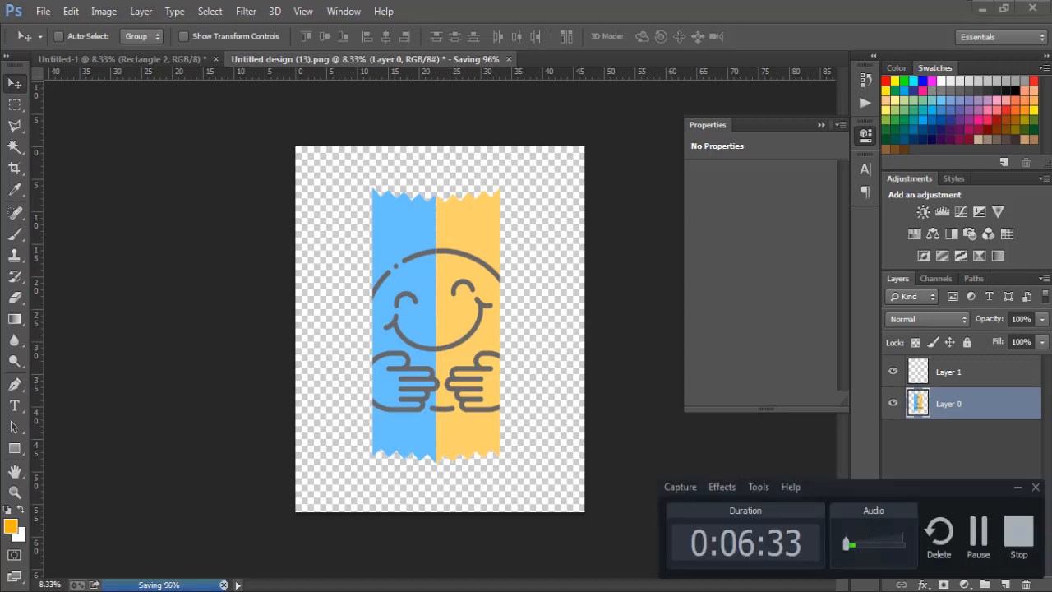
{"action": "key", "text": "alt+Tab"}
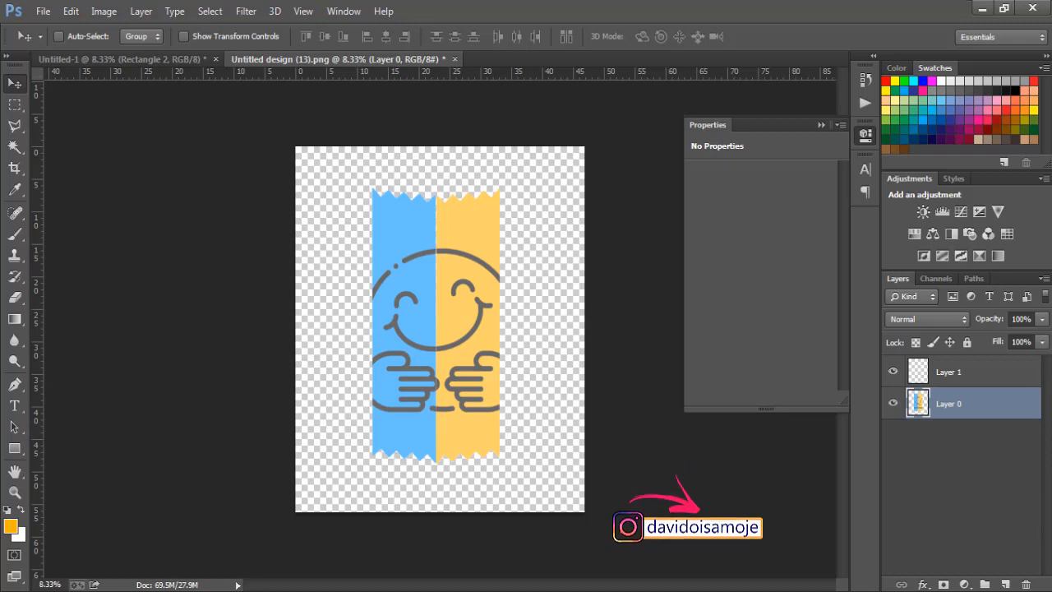
Step: Shift the smiley artwork off-centre on the canvas and move it back to about the middle
{"action": "left_click_drag", "start_coordinate": [440, 331], "coordinate": [466, 360]}
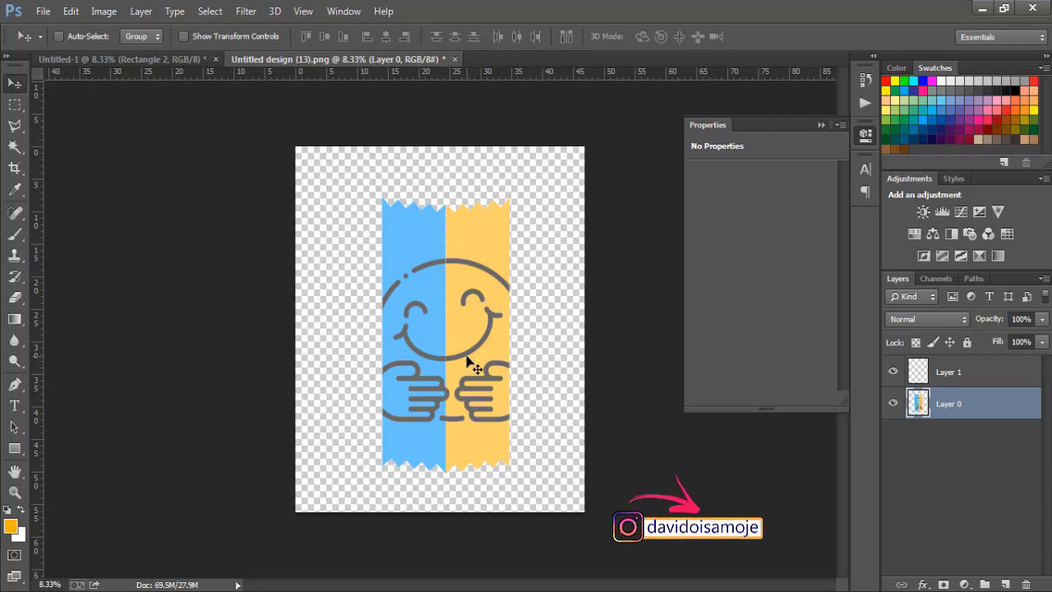
{"action": "mouse_move", "coordinate": [474, 363]}
{"action": "left_mouse_down"}
{"action": "mouse_move", "coordinate": [456, 357]}
{"action": "mouse_move", "coordinate": [453, 343]}
{"action": "mouse_move", "coordinate": [458, 352]}
{"action": "left_mouse_up"}
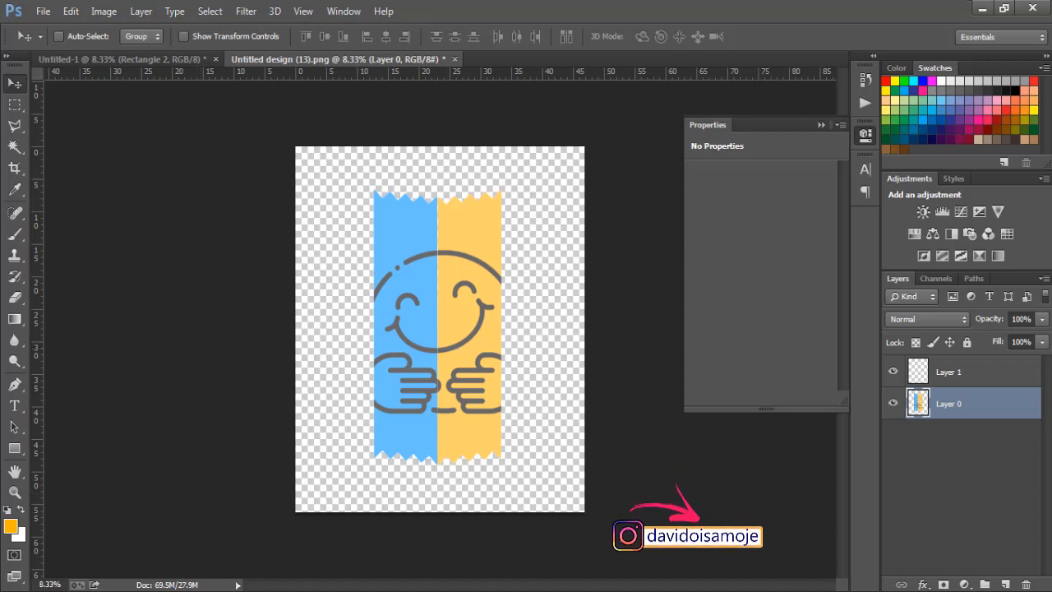
Step: Open the "New tshirt mockup on hunger" PSD from the MOckUps folder in Pictures and open its design smart object for editing
{"action": "left_click", "coordinate": [115, 517]}
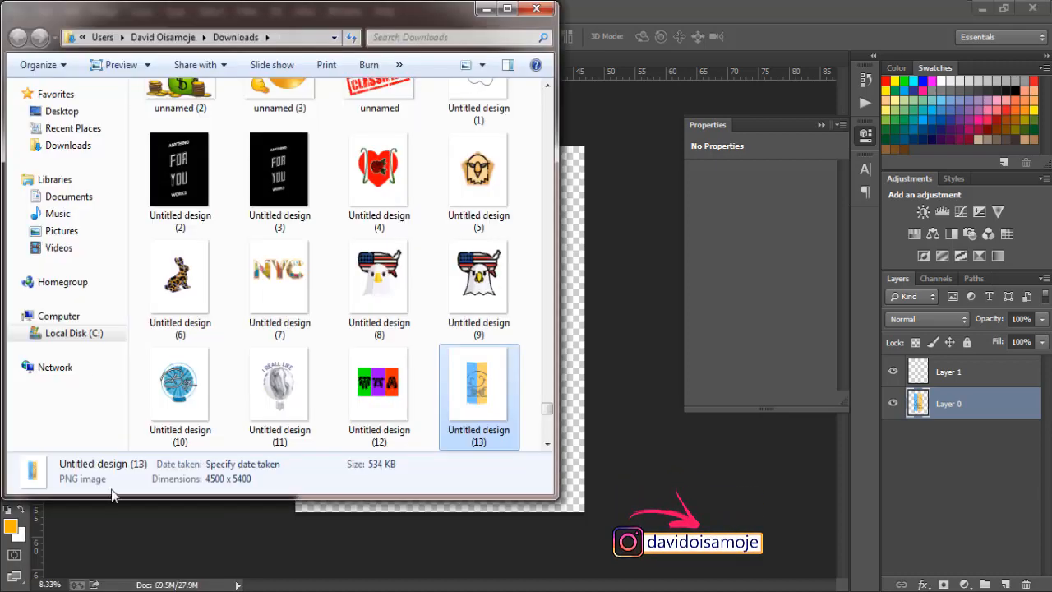
{"action": "left_click", "coordinate": [62, 230]}
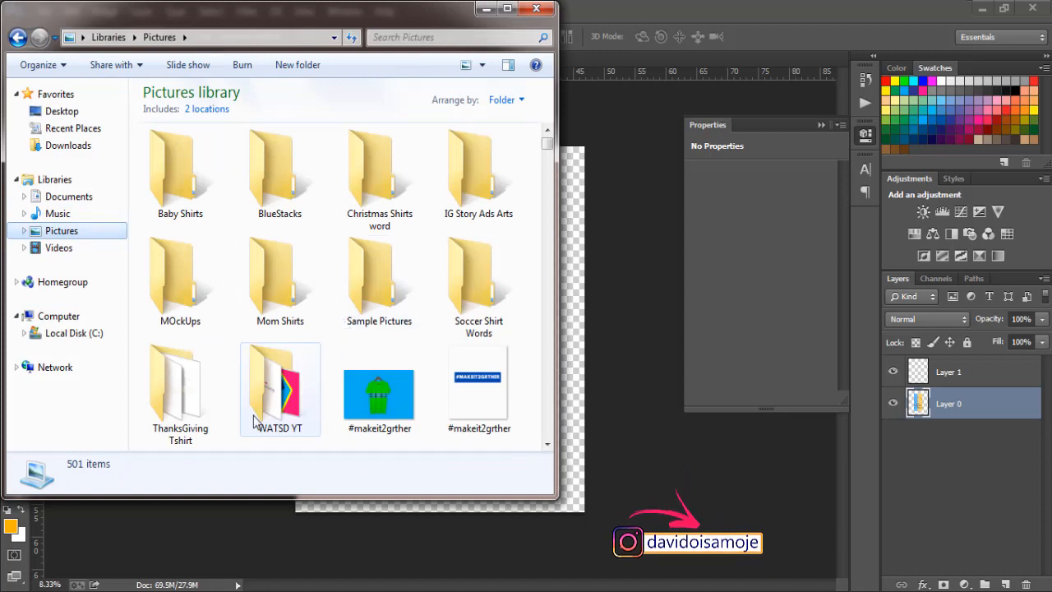
{"action": "double_click", "coordinate": [161, 289]}
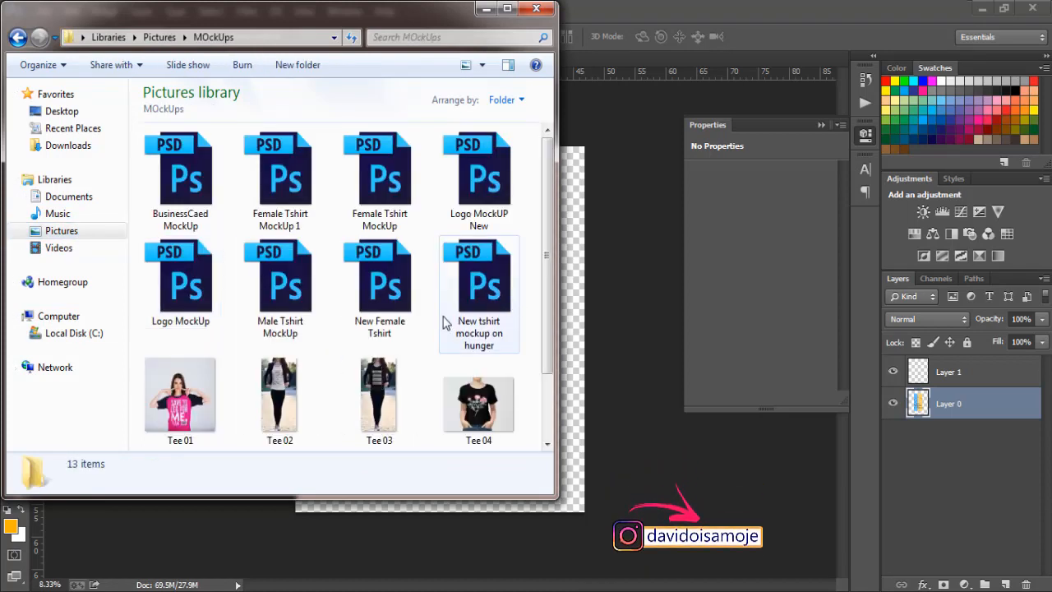
{"action": "double_click", "coordinate": [480, 295]}
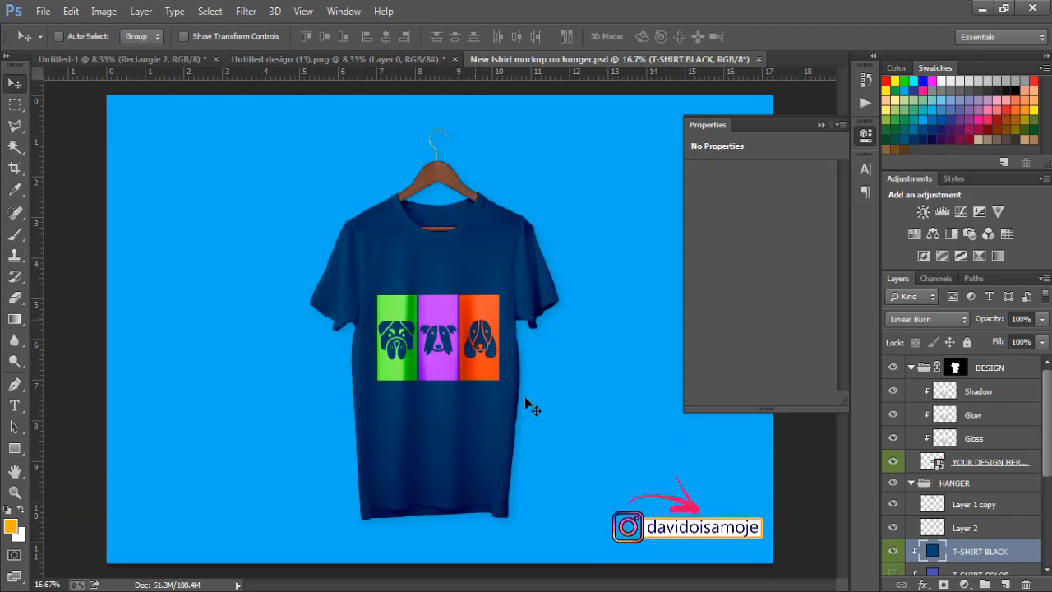
{"action": "left_click", "coordinate": [928, 462]}
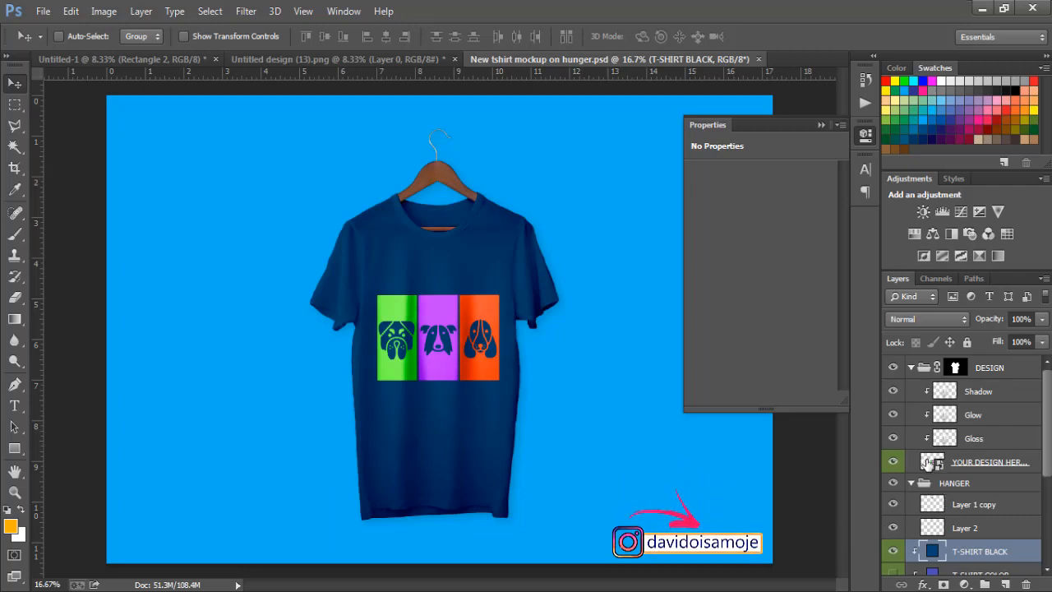
{"action": "double_click", "coordinate": [928, 462]}
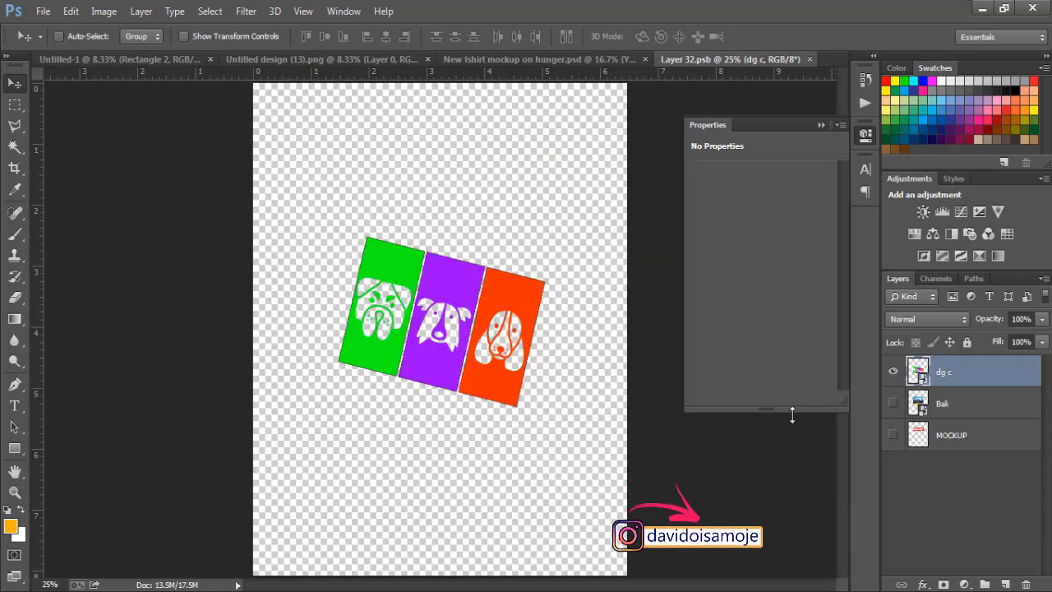
Step: Delete the dog artwork layer from the smart object and place the smiley PNG from the Pictures library in its stead
{"action": "key", "text": "Delete"}
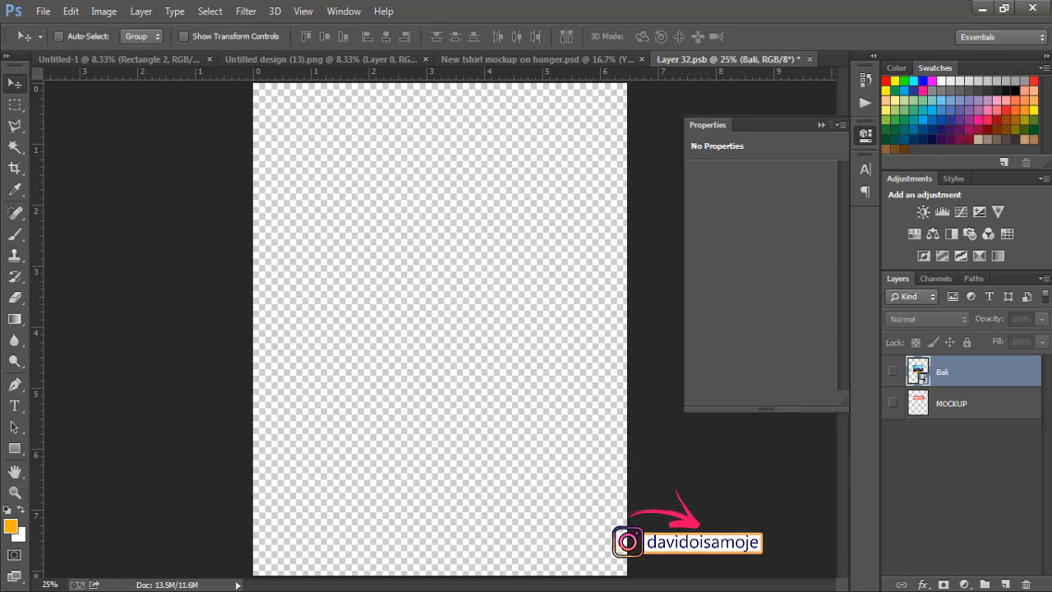
{"action": "key", "text": "alt+Tab"}
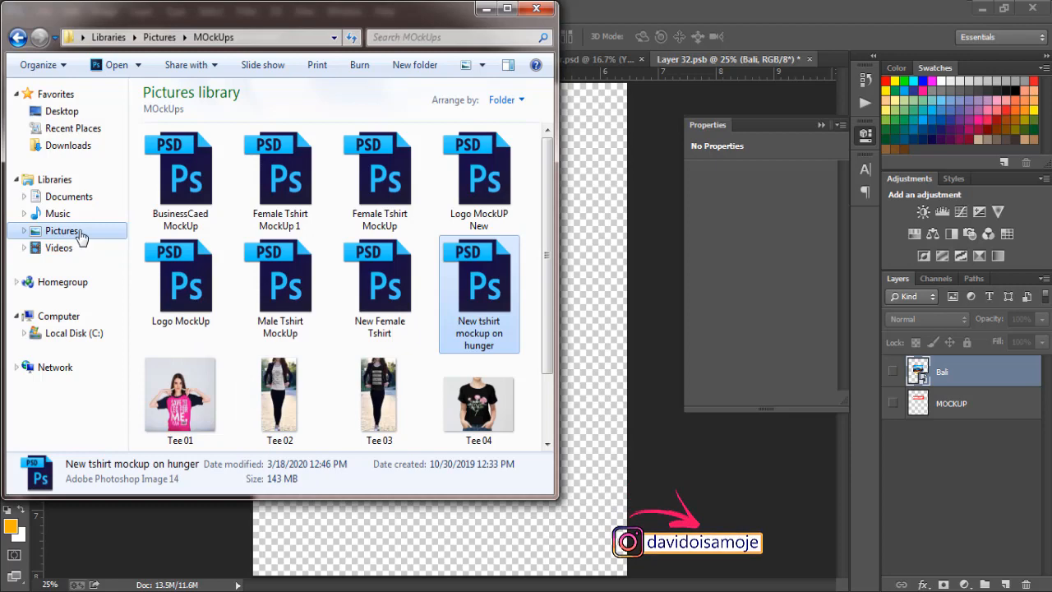
{"action": "left_click", "coordinate": [80, 237]}
{"action": "left_click", "coordinate": [267, 280]}
{"action": "type", "text": "sm"}
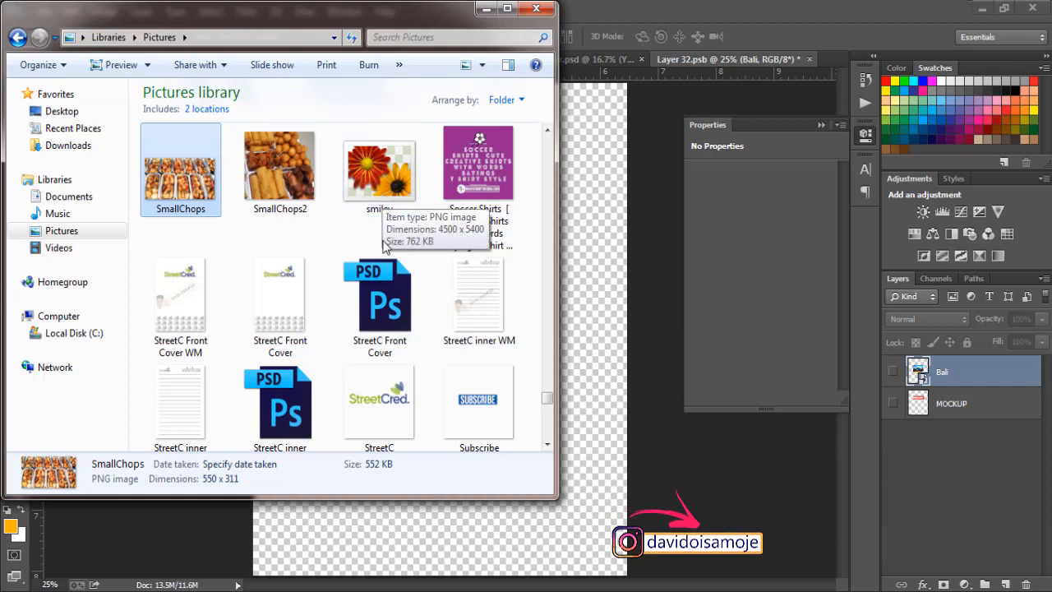
{"action": "left_click", "coordinate": [391, 169]}
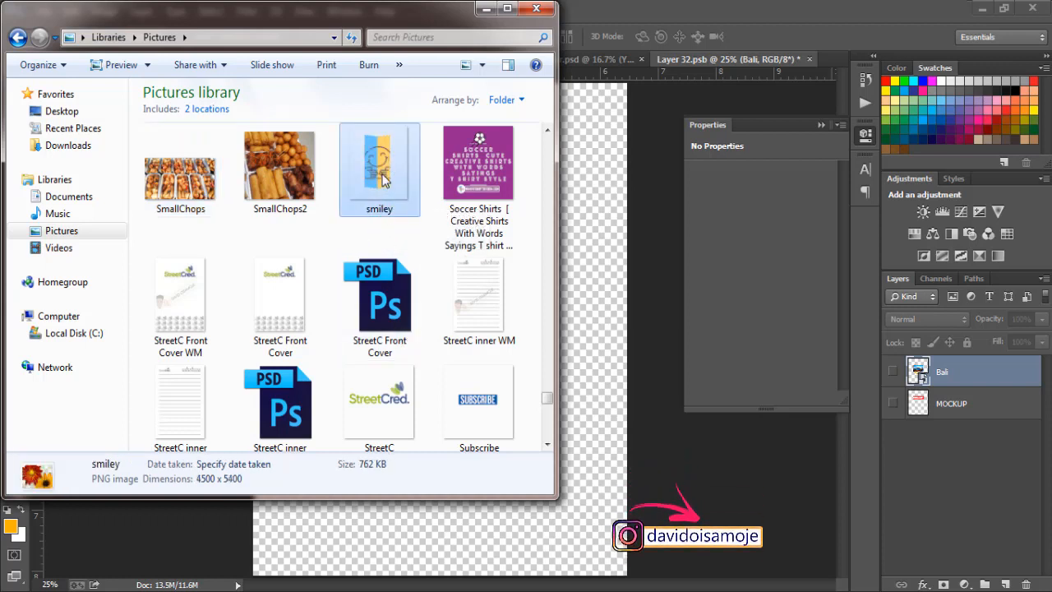
{"action": "left_click_drag", "start_coordinate": [383, 181], "coordinate": [592, 211]}
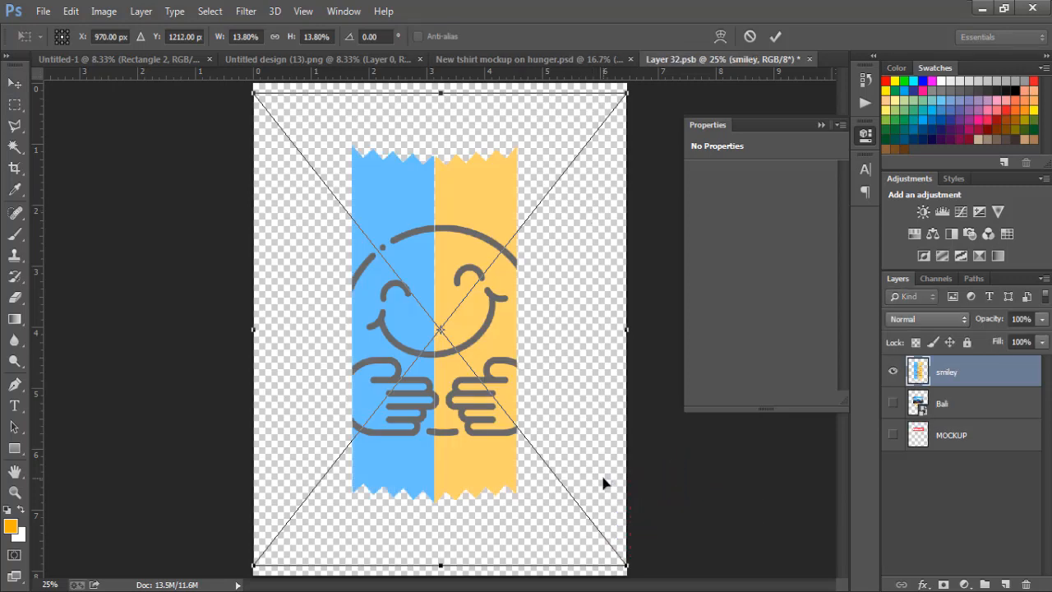
{"action": "key", "text": "Return"}
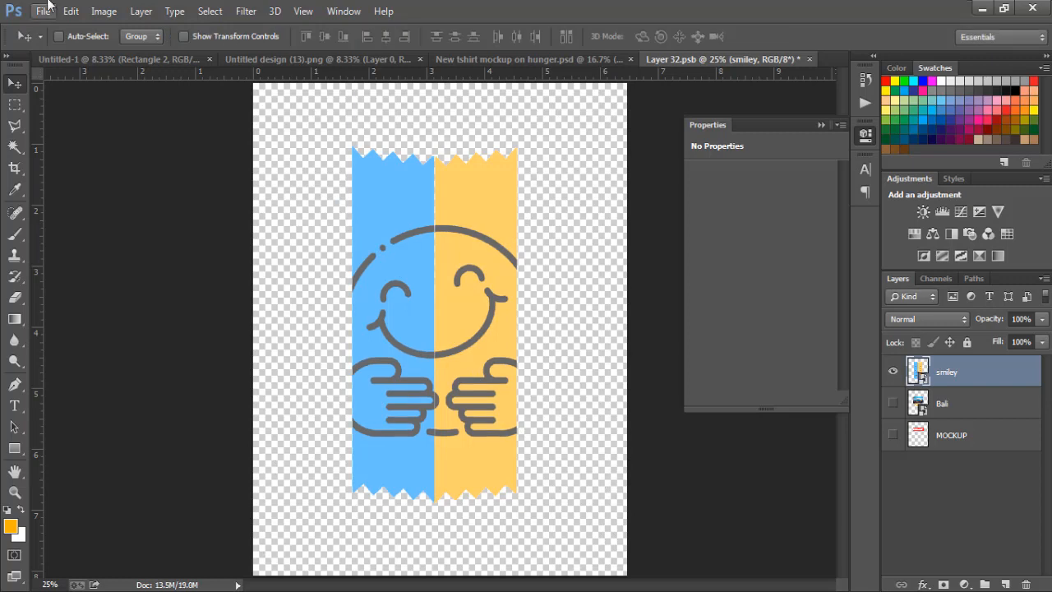
Step: Save the smart object containing the smiley artwork and return to the T-shirt mockup document
{"action": "left_click", "coordinate": [44, 12]}
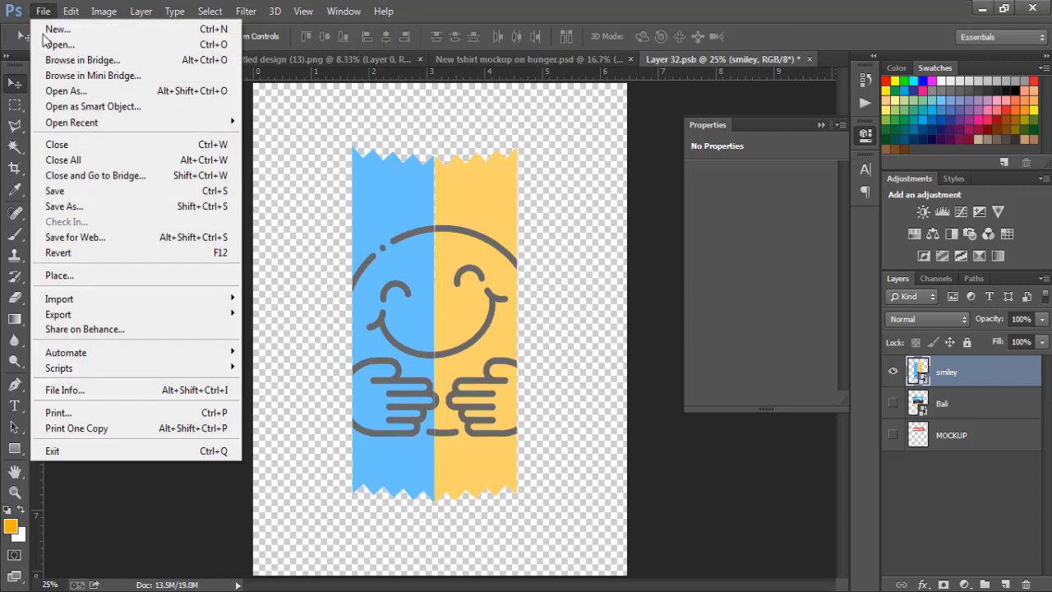
{"action": "left_click", "coordinate": [64, 193]}
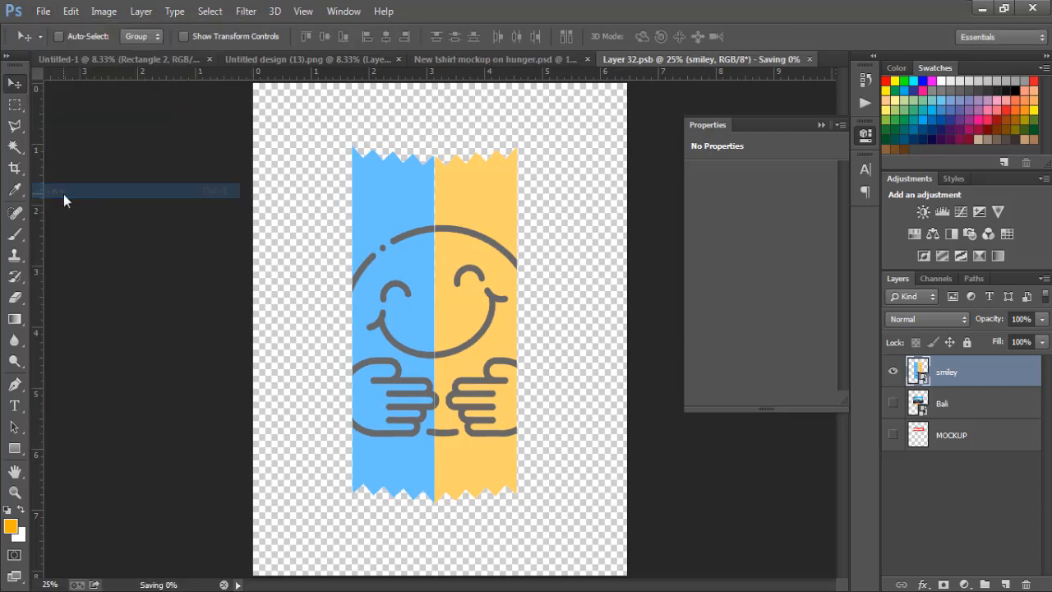
{"action": "left_click", "coordinate": [468, 61]}
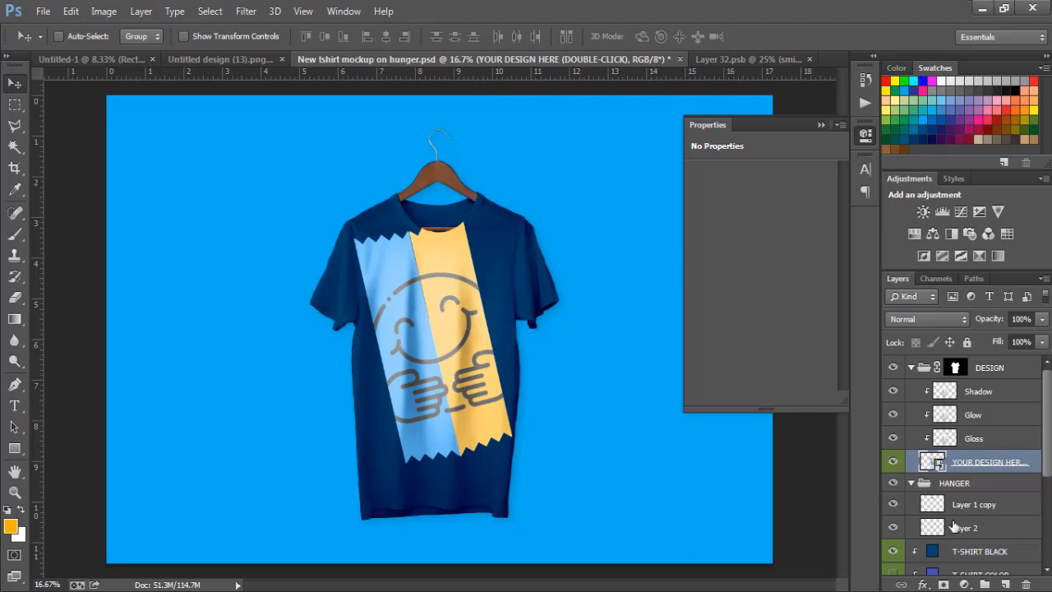
Step: Rotate the design on the shirt upright to about 0.66° and move it straight down to about Y 2026 px
{"action": "key", "text": "ctrl+t"}
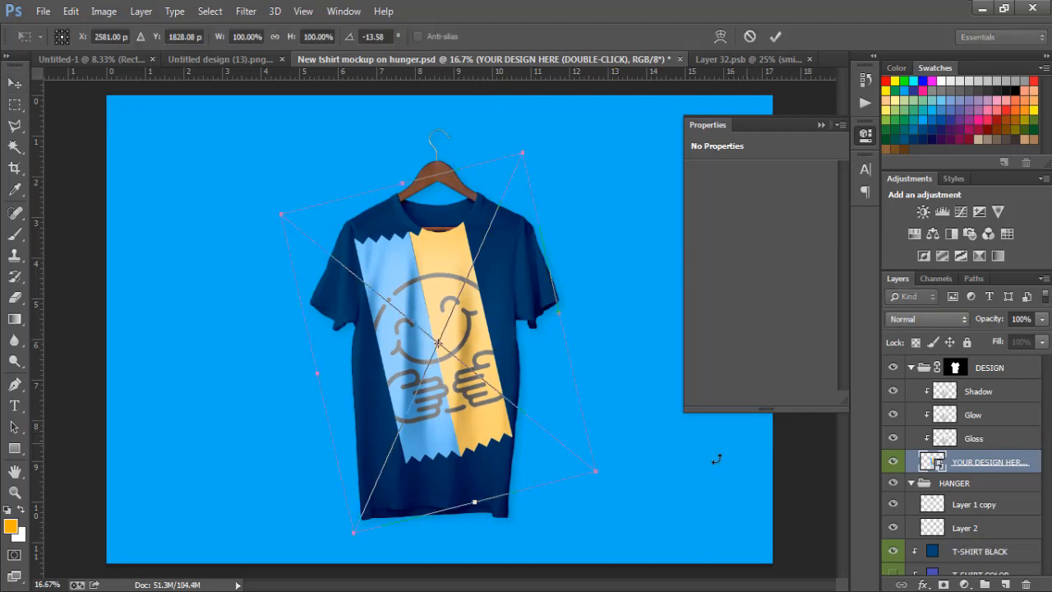
{"action": "left_click_drag", "start_coordinate": [626, 491], "coordinate": [584, 533]}
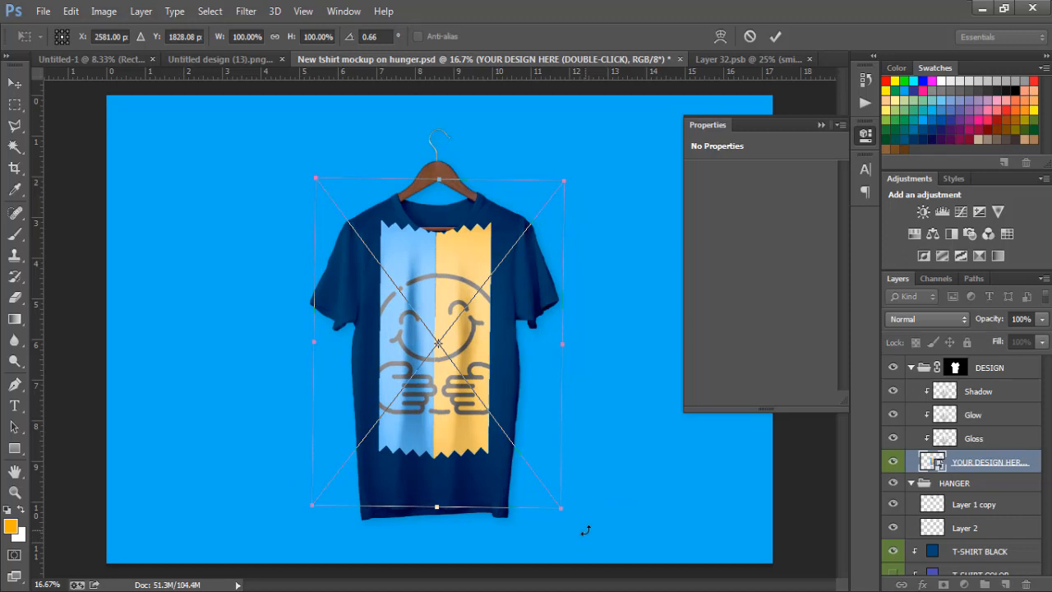
{"action": "key", "text": "shift+Down"}
{"action": "key", "text": "shift+Down"}
{"action": "key", "text": "shift+Down"}
{"action": "key", "text": "shift+Down"}
{"action": "key", "text": "shift+Down"}
{"action": "key", "text": "shift+Down"}
{"action": "key", "text": "shift+Down"}
{"action": "key", "text": "shift+Down"}
{"action": "key", "text": "shift+Down"}
{"action": "key", "text": "shift+Down"}
{"action": "key", "text": "shift+Down"}
{"action": "key", "text": "shift+Down"}
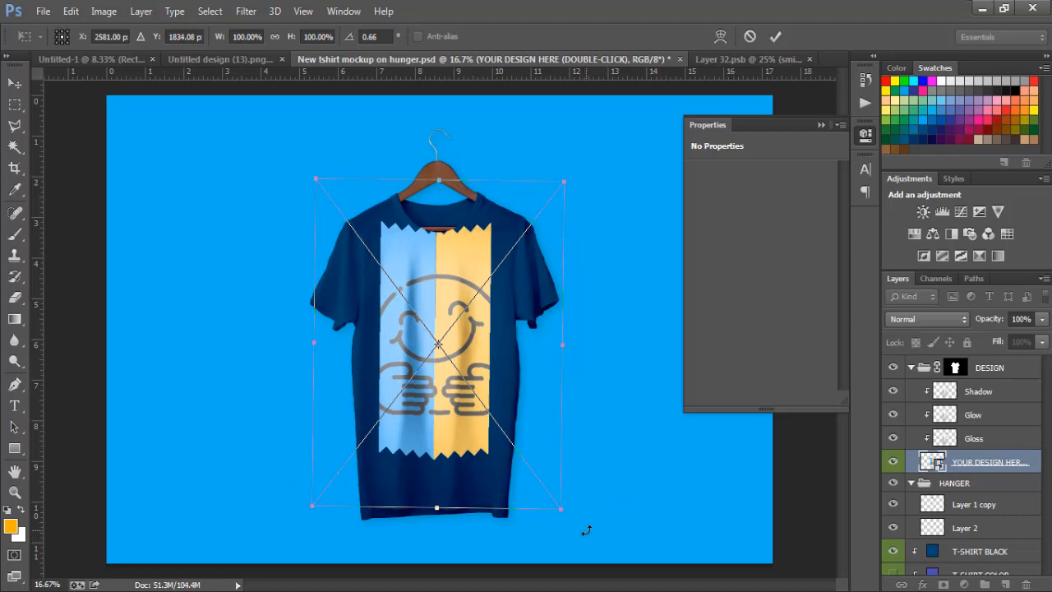
{"action": "key", "text": "shift+Down"}
{"action": "key", "text": "shift+Down"}
{"action": "key", "text": "shift+Down"}
{"action": "key", "text": "shift+Down"}
{"action": "key", "text": "shift+Down"}
{"action": "key", "text": "shift+Down"}
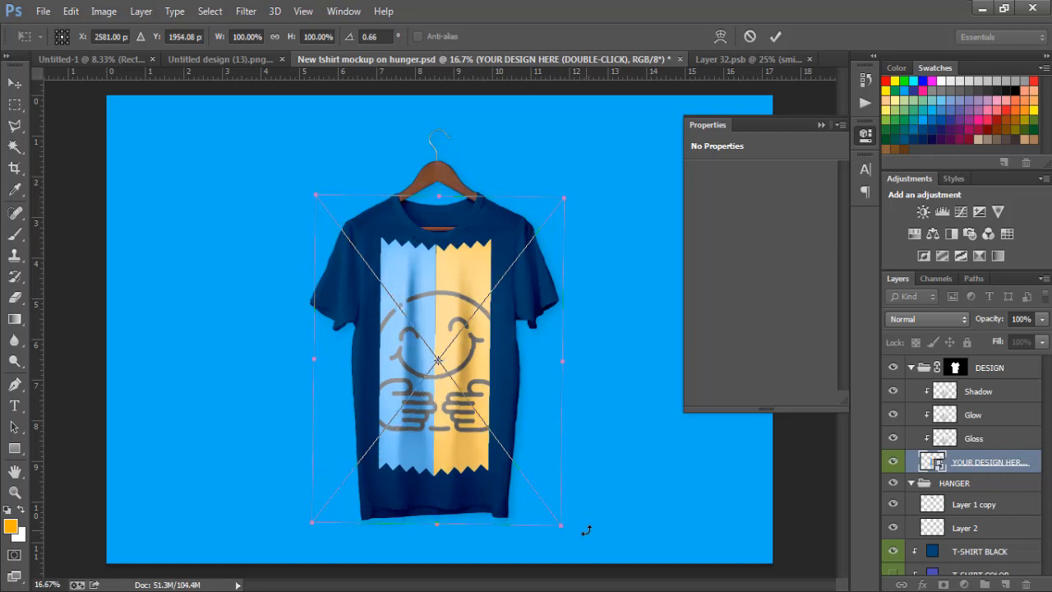
{"action": "key", "text": "shift+Down"}
{"action": "key", "text": "shift+Down"}
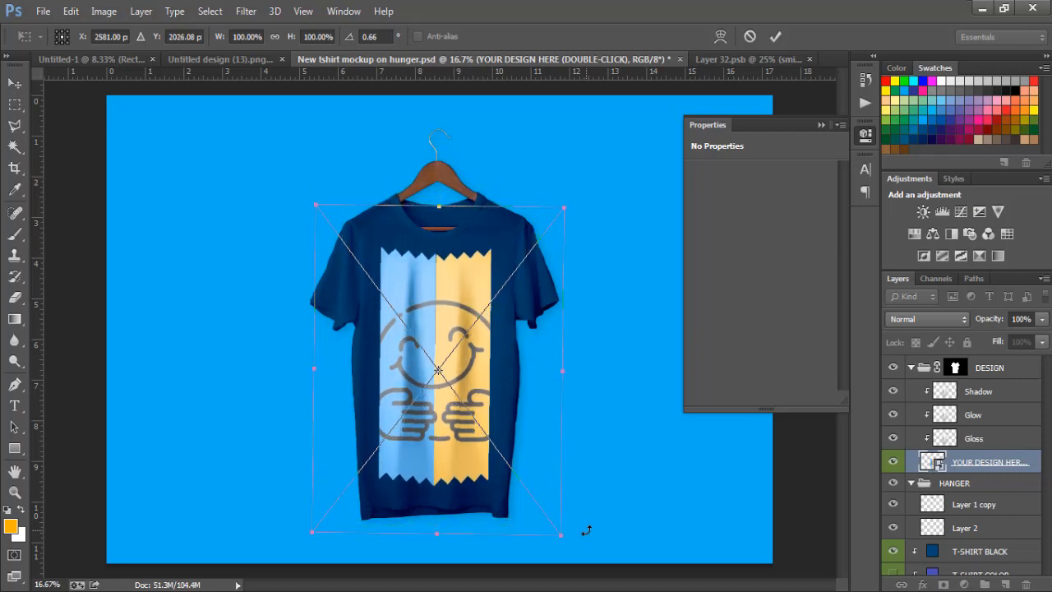
{"action": "key", "text": "Return"}
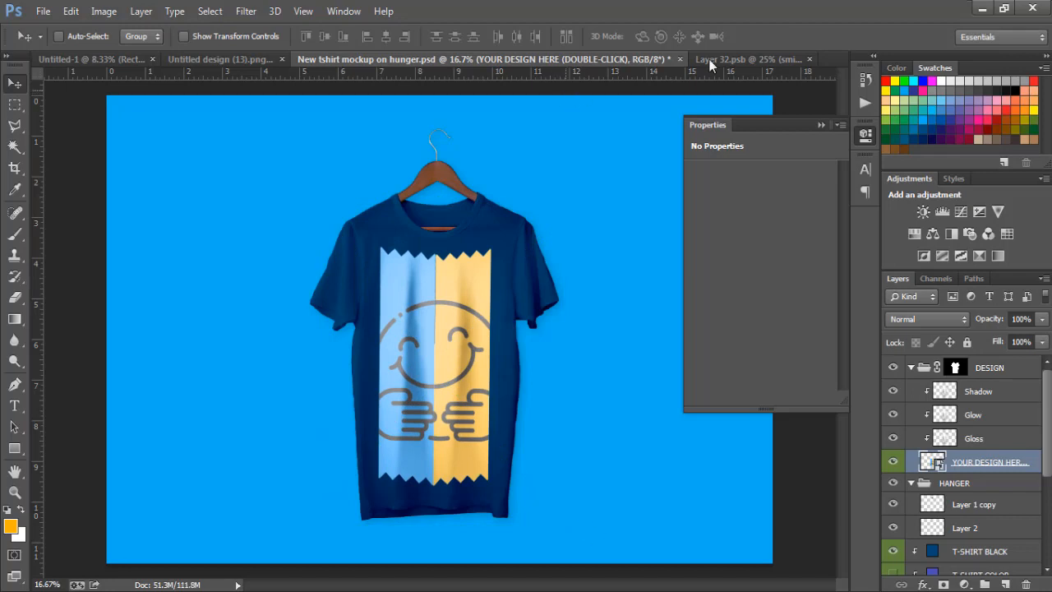
Step: Reopen the design smart object and shrink the smiley artwork proportionally about its centre to about 10.22%
{"action": "left_click", "coordinate": [727, 60]}
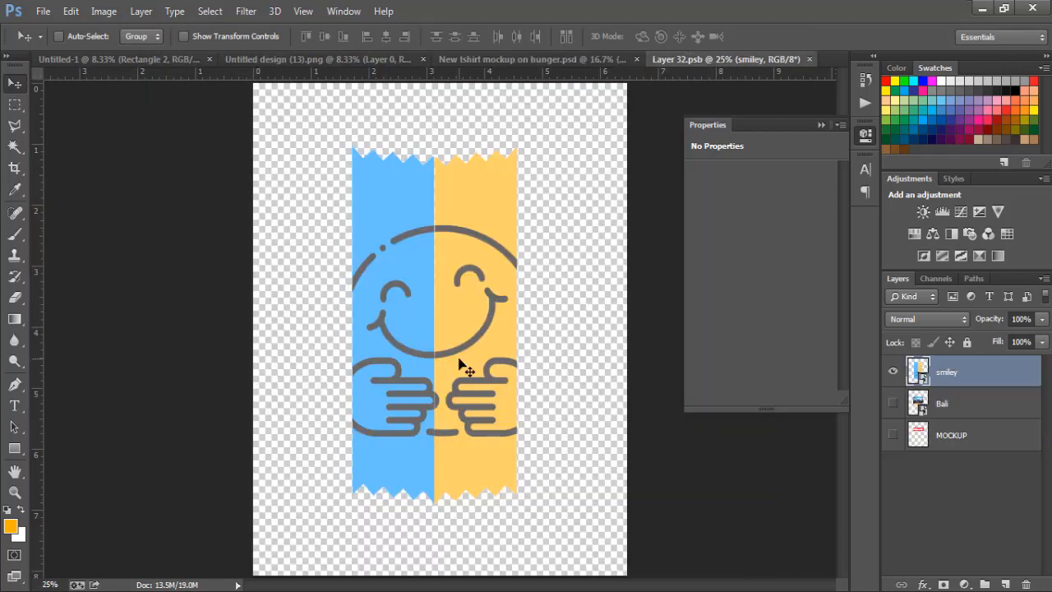
{"action": "key", "text": "ctrl+t"}
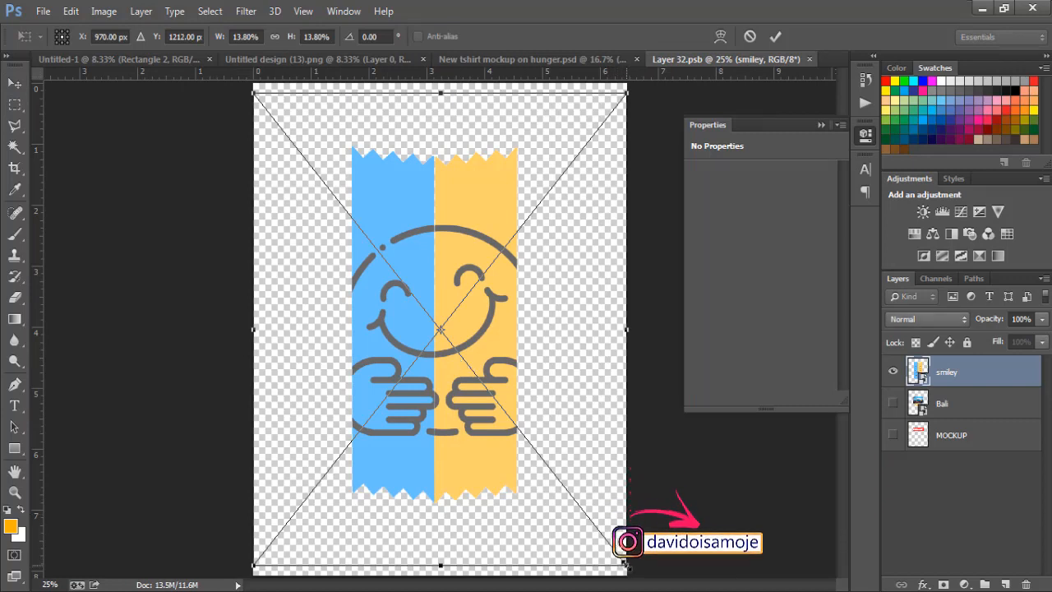
{"action": "left_click_drag", "start_coordinate": [624, 564], "coordinate": [578, 503]}
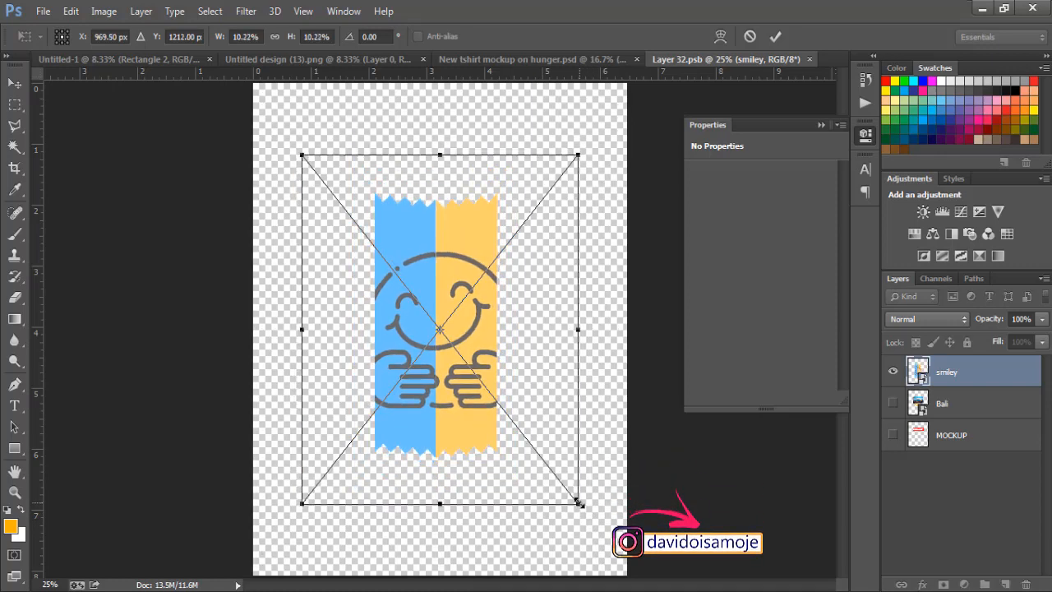
{"action": "key", "text": "Return"}
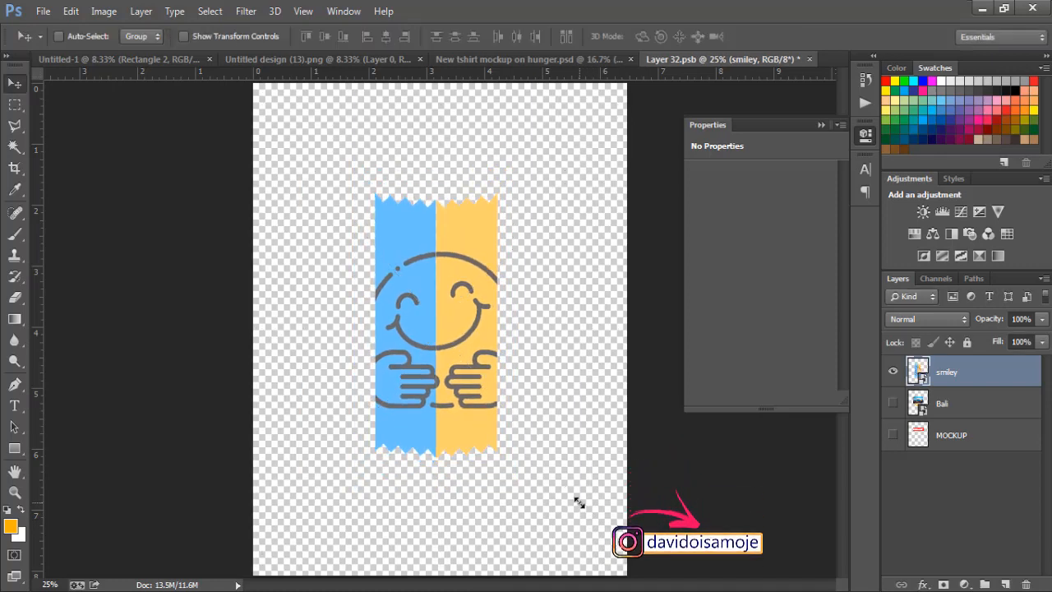
Step: Save the smart object with the smaller smiley and go back to the T-shirt mockup document
{"action": "left_click", "coordinate": [43, 11]}
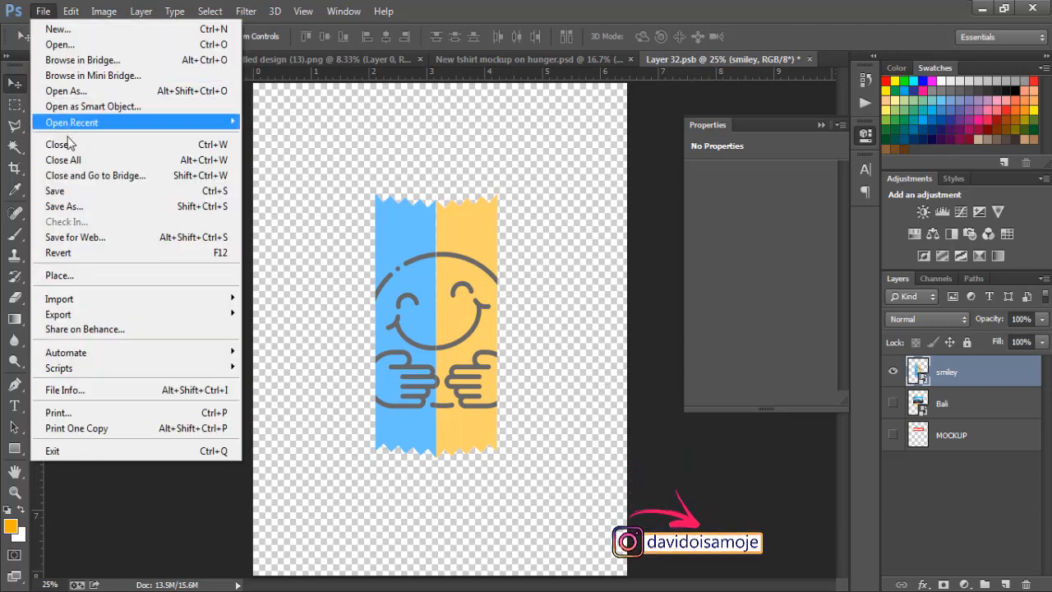
{"action": "left_click", "coordinate": [70, 192]}
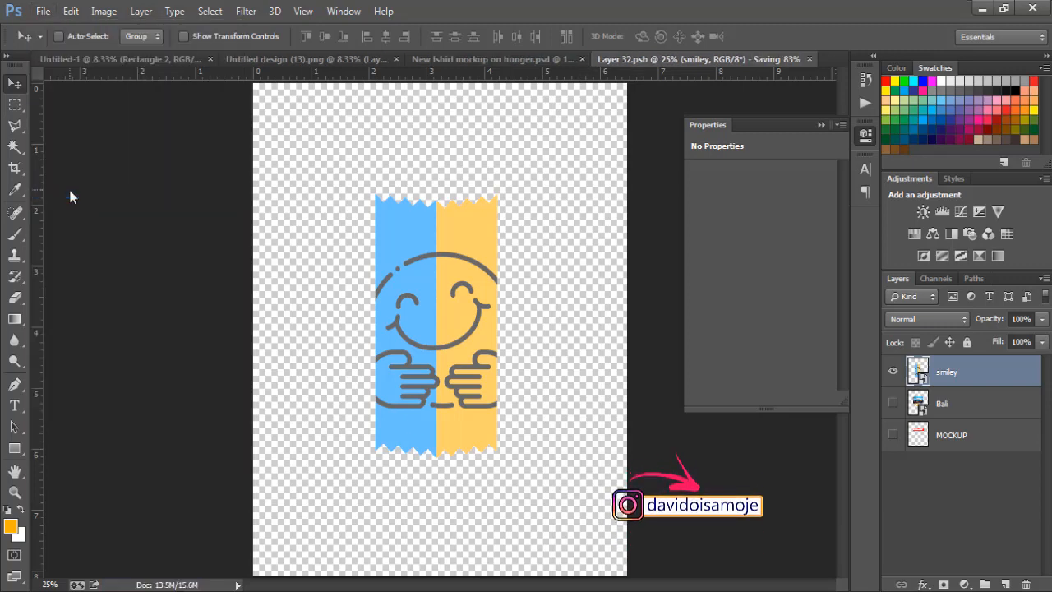
{"action": "left_click", "coordinate": [511, 62]}
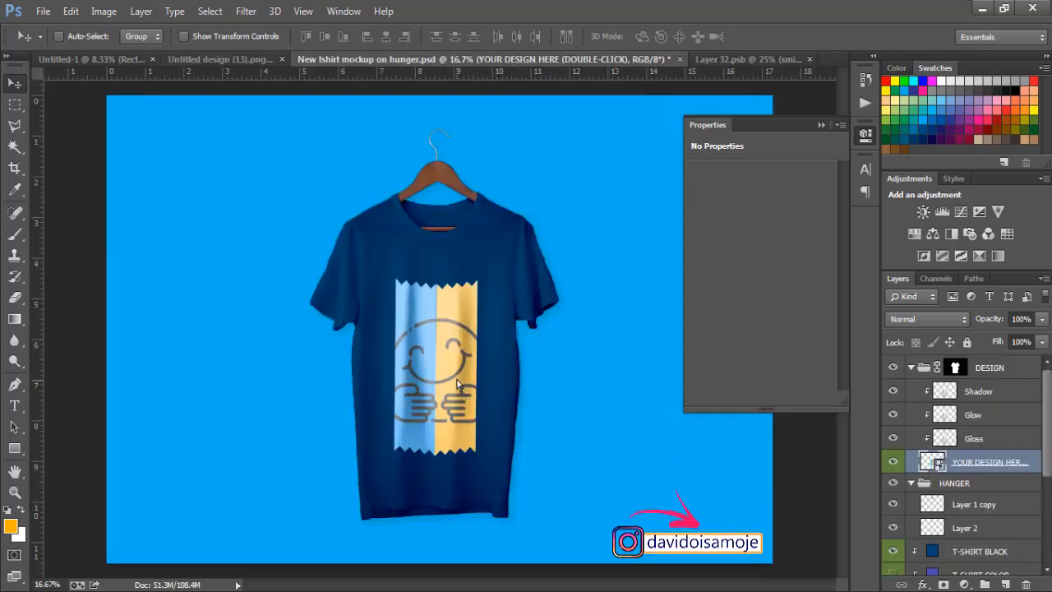
Step: Move the smiley design up to the shirt's neckline and collapse the floating Properties display
{"action": "left_click_drag", "start_coordinate": [458, 385], "coordinate": [461, 300]}
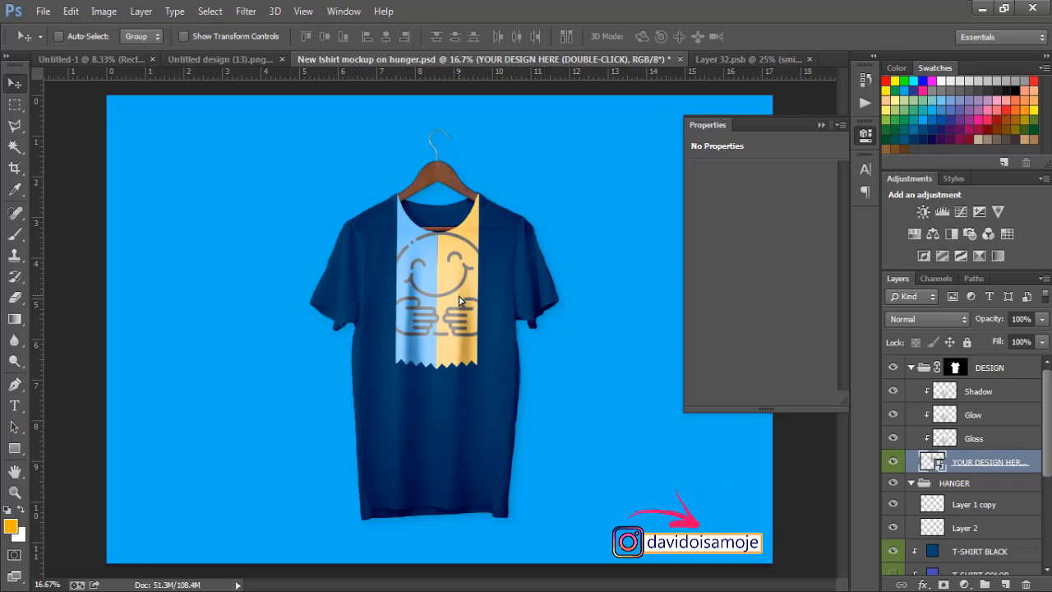
{"action": "left_click", "coordinate": [821, 124]}
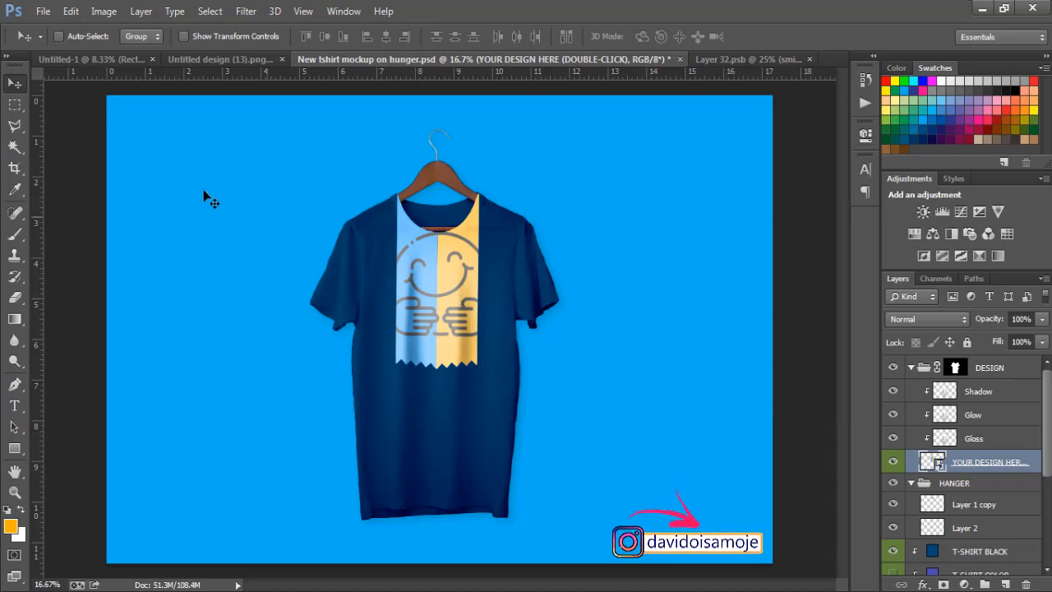
{"action": "left_click", "coordinate": [43, 10]}
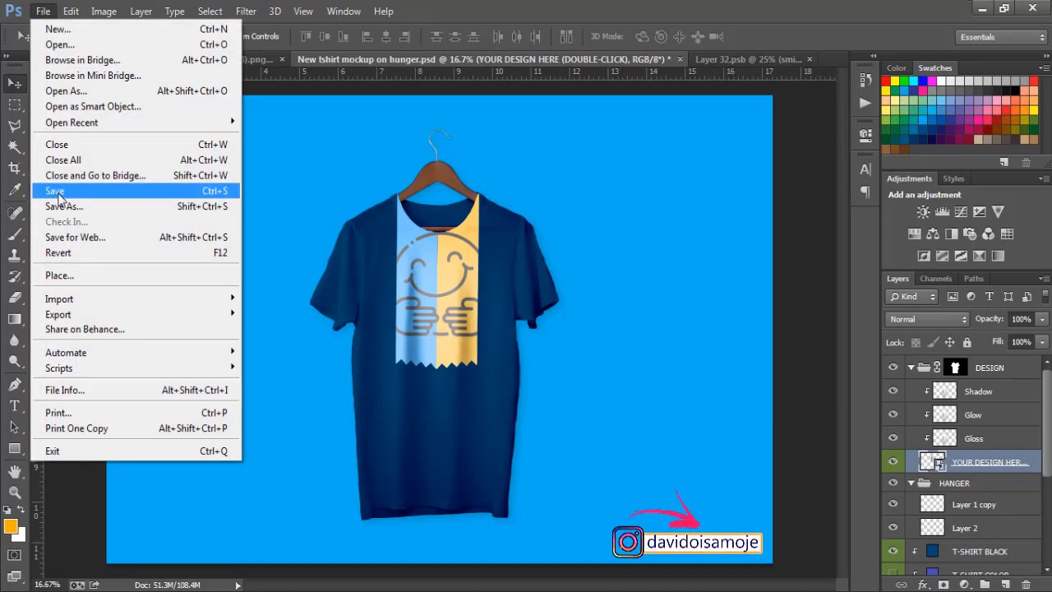
{"action": "left_click", "coordinate": [247, 90]}
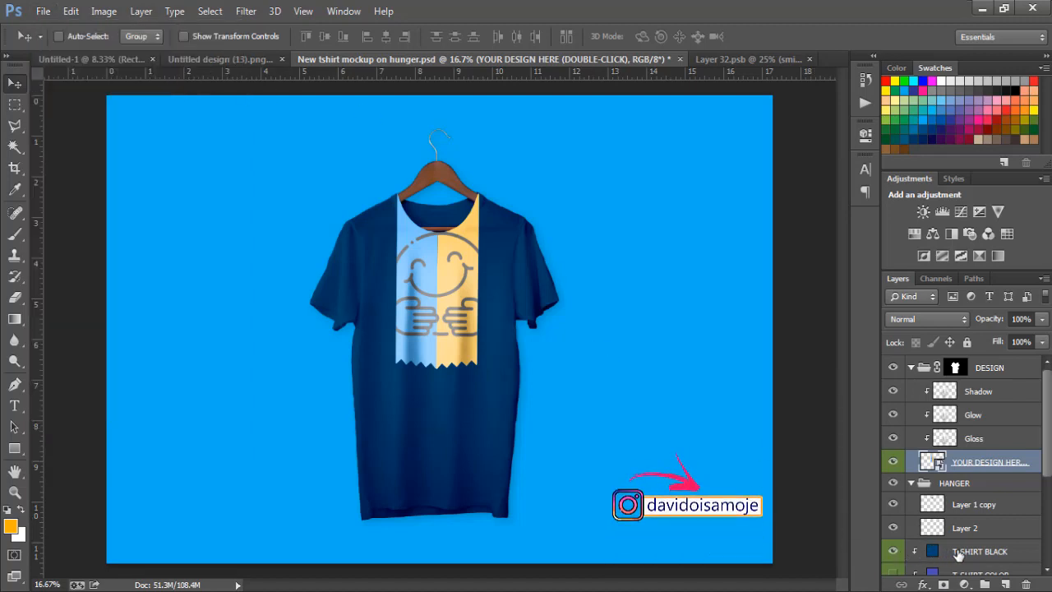
Step: Change the T-SHIRT BLACK fill layer's colour to bright green, hex 46cc22
{"action": "double_click", "coordinate": [932, 551]}
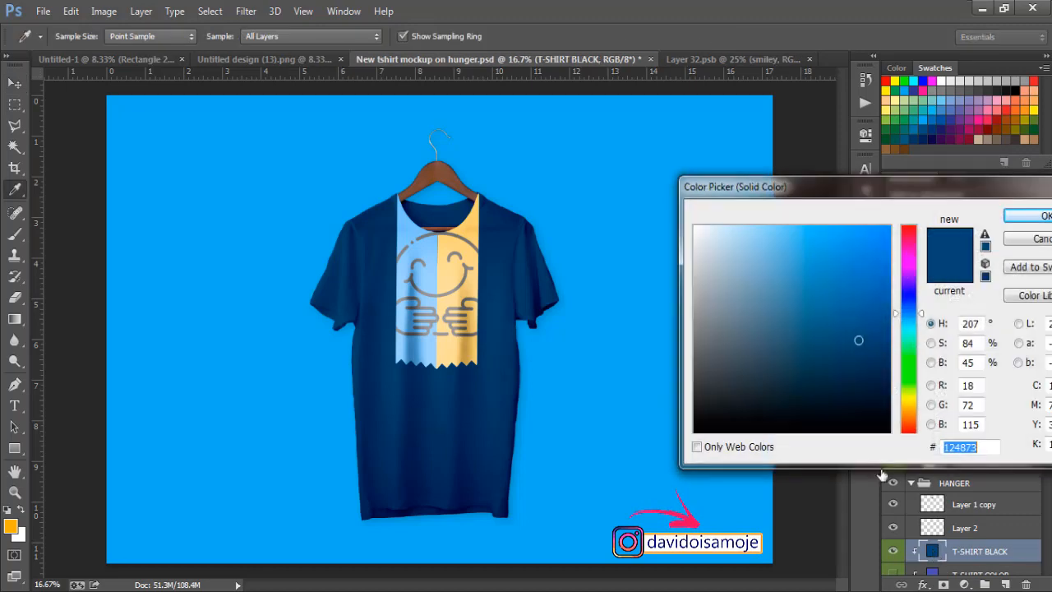
{"action": "left_click", "coordinate": [843, 375]}
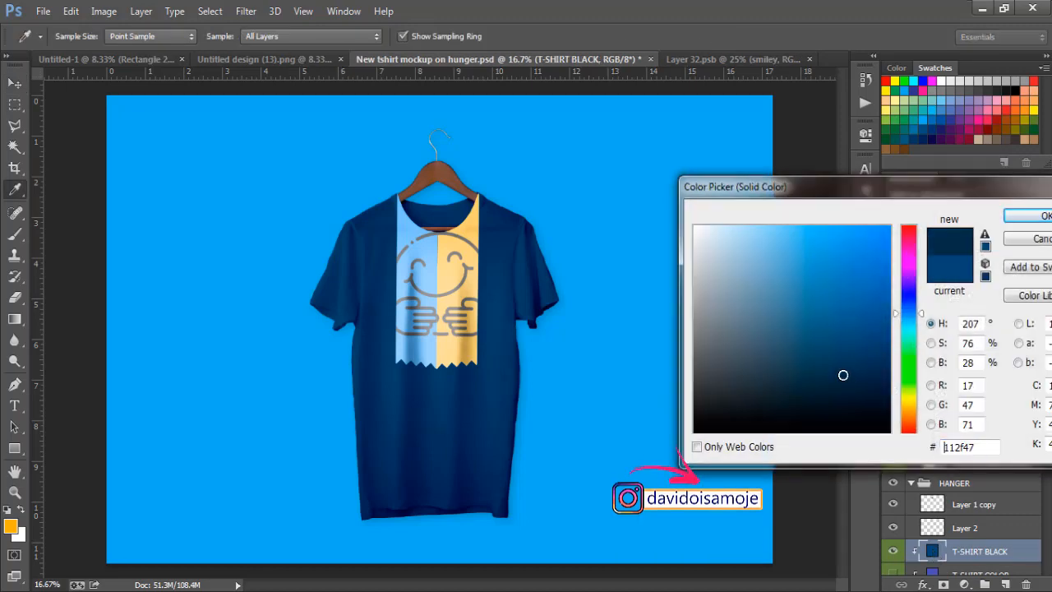
{"action": "left_click", "coordinate": [782, 306]}
{"action": "left_click", "coordinate": [770, 275]}
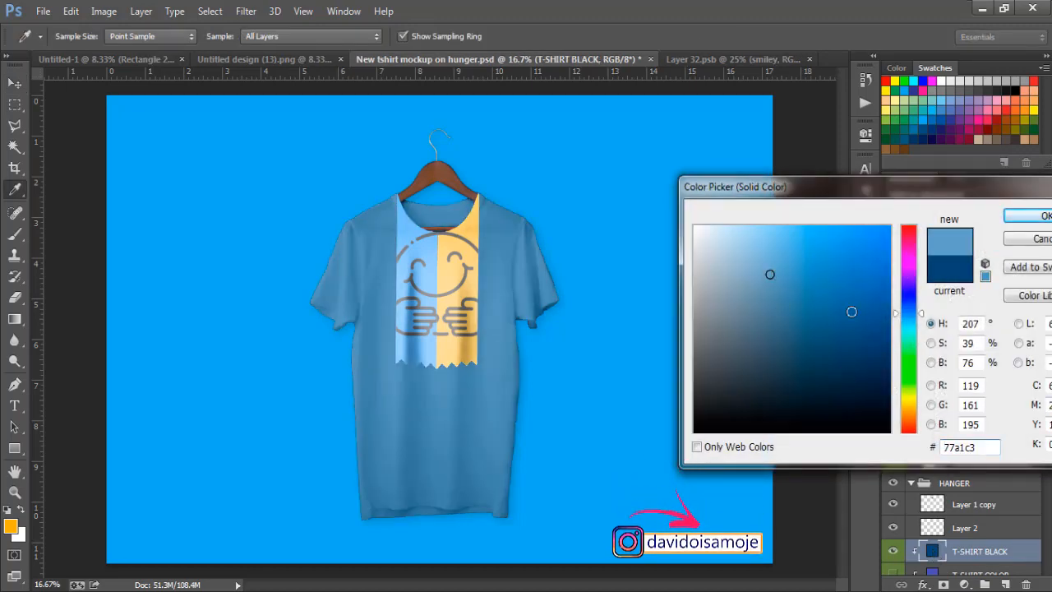
{"action": "left_click", "coordinate": [899, 372]}
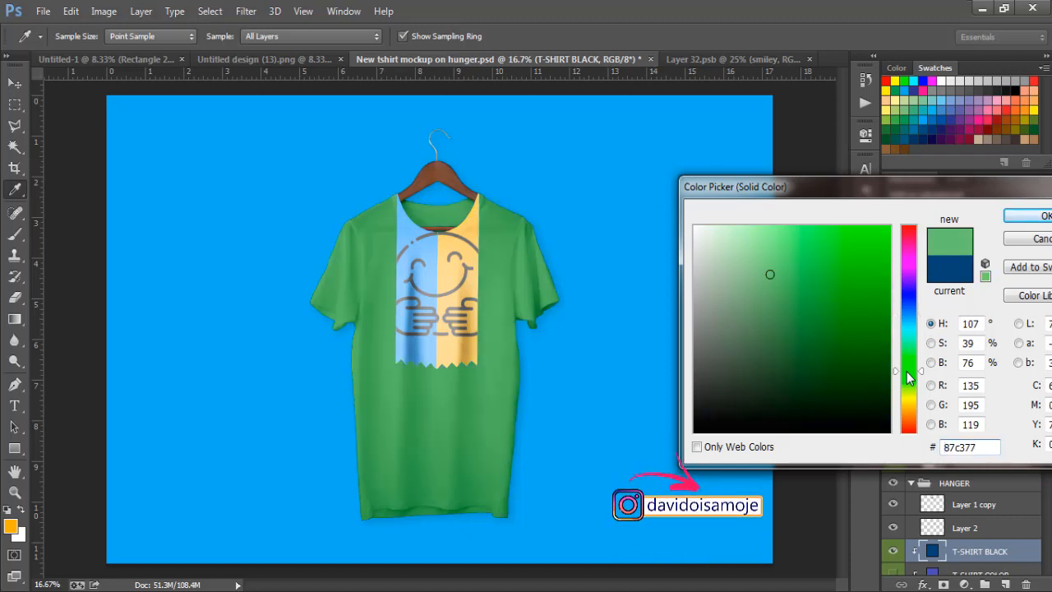
{"action": "left_click", "coordinate": [857, 271]}
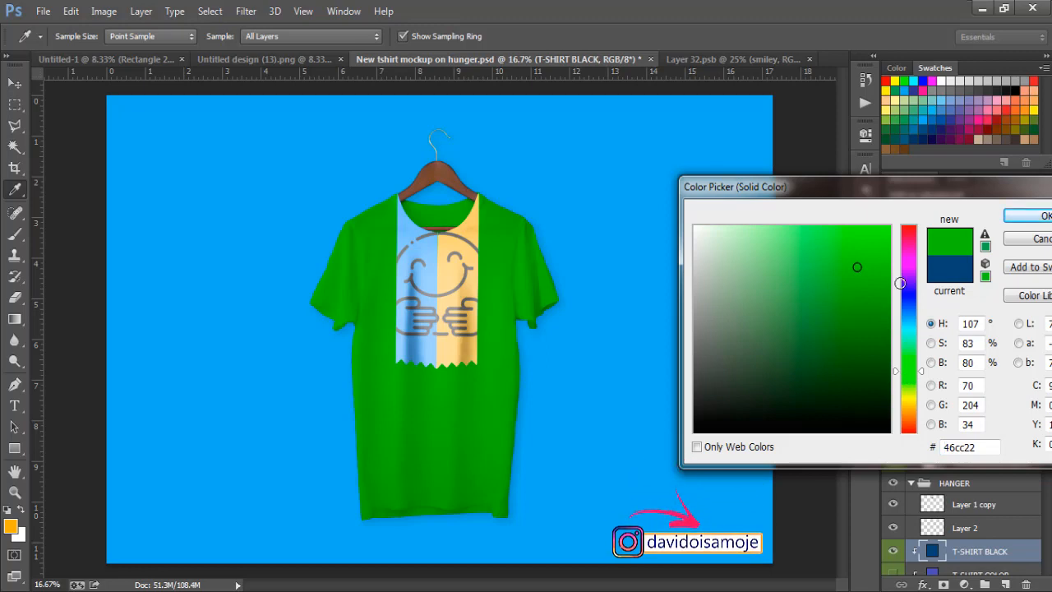
{"action": "left_click", "coordinate": [1040, 217]}
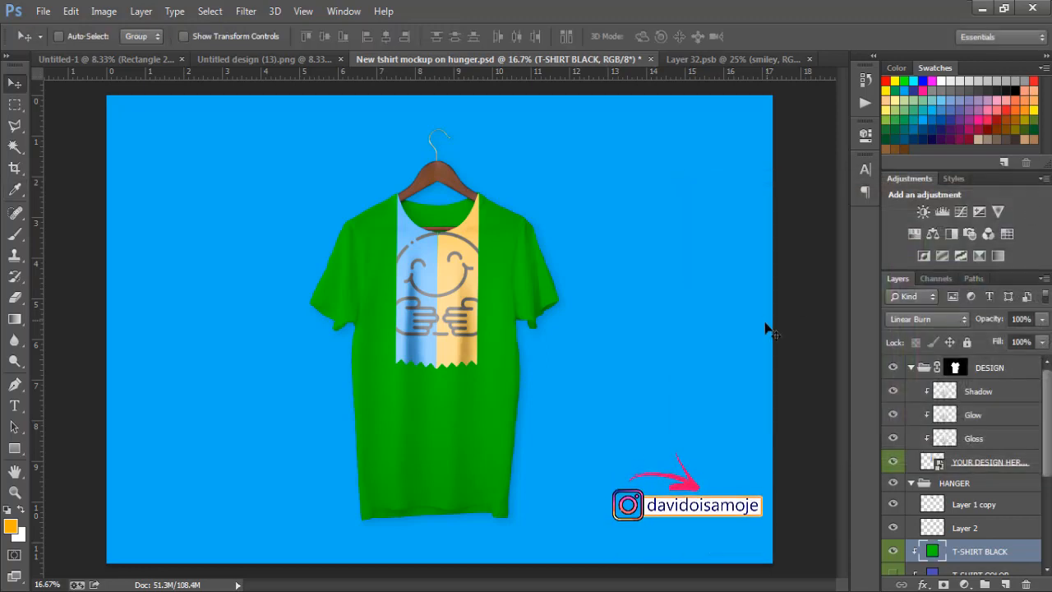
Step: Begin saving the T-shirt mockup under a new name in the Pictures library, naming the file "smiley full"
{"action": "left_click", "coordinate": [43, 10]}
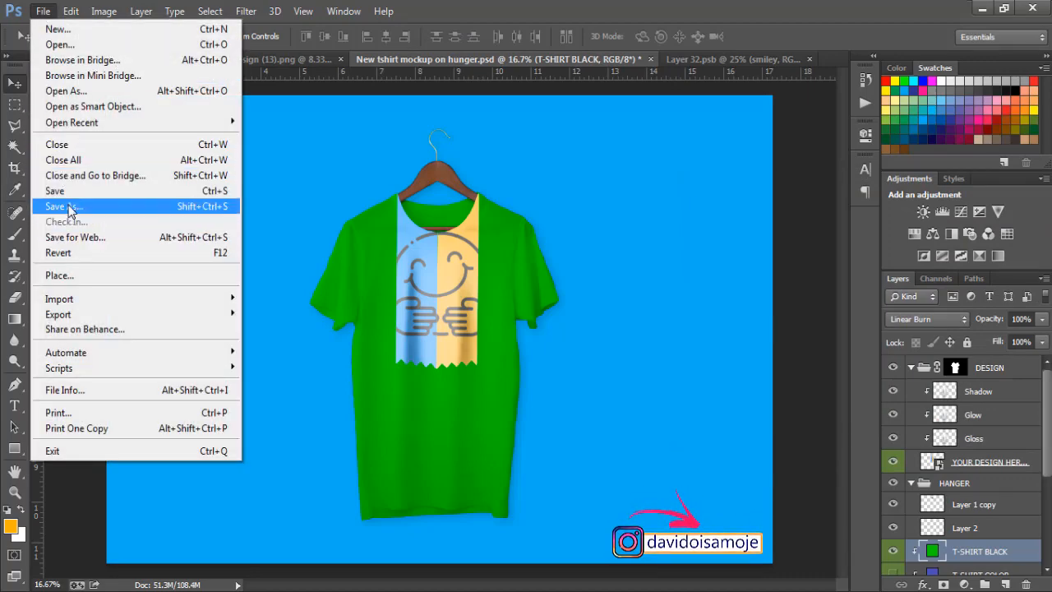
{"action": "left_click", "coordinate": [69, 206]}
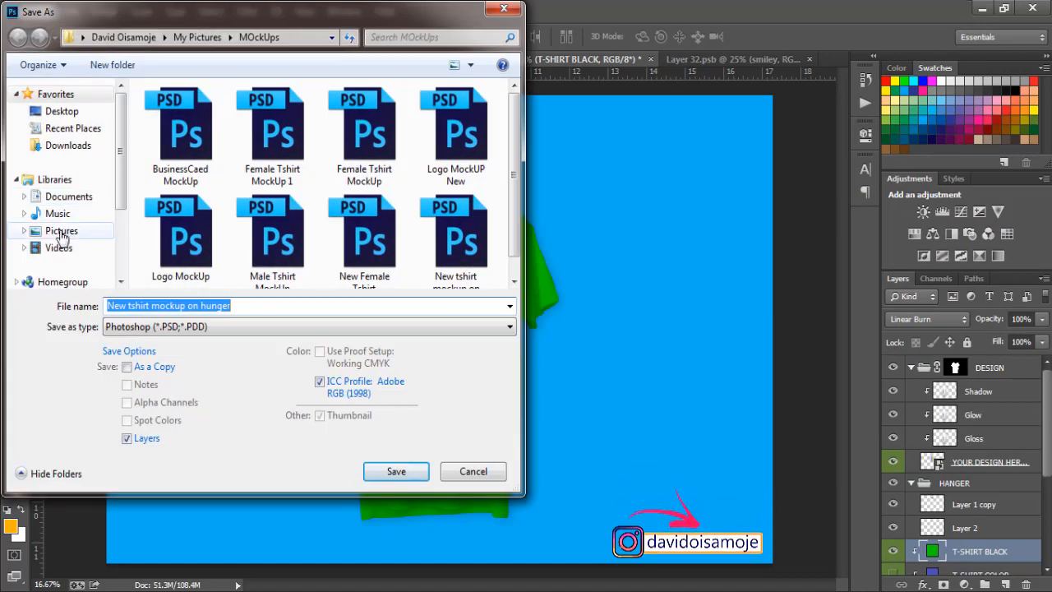
{"action": "left_click", "coordinate": [61, 231]}
{"action": "type", "text": "sm"}
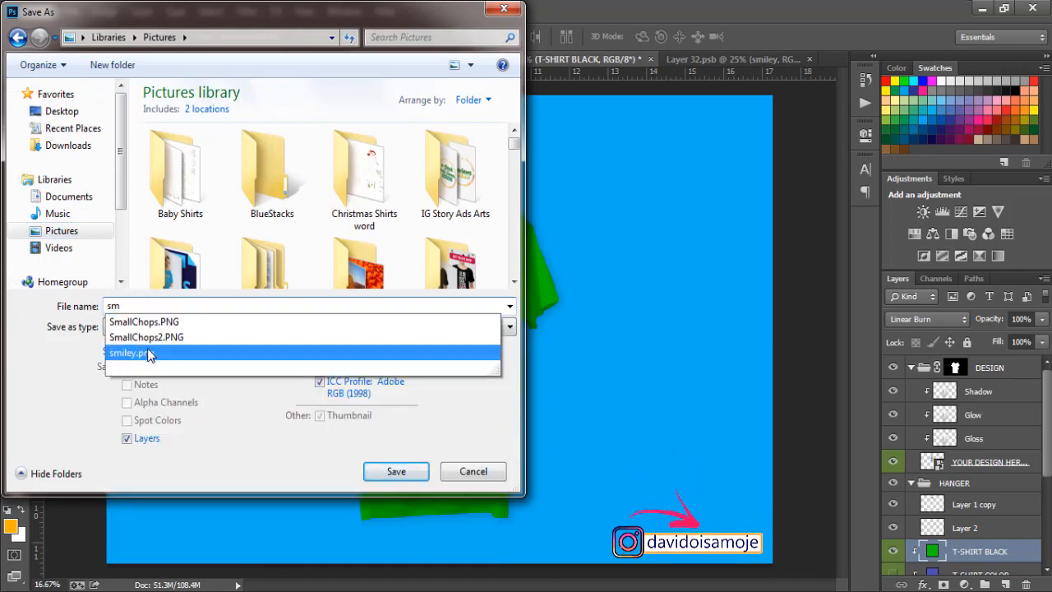
{"action": "left_click", "coordinate": [149, 354]}
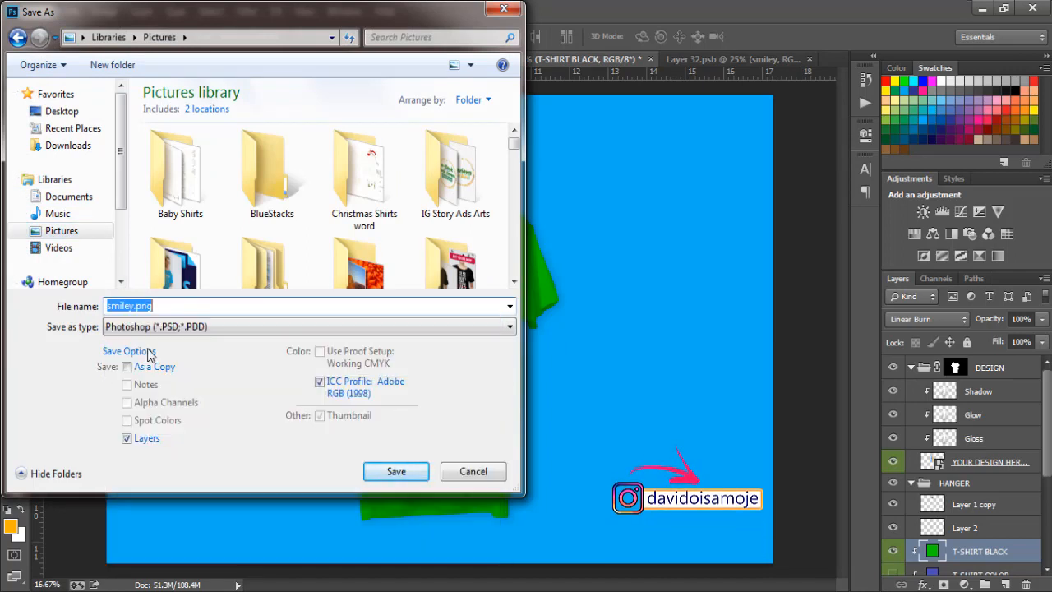
{"action": "left_click", "coordinate": [164, 307]}
{"action": "key", "text": "BackSpace"}
{"action": "key", "text": "BackSpace"}
{"action": "key", "text": "BackSpace"}
{"action": "key", "text": "BackSpace"}
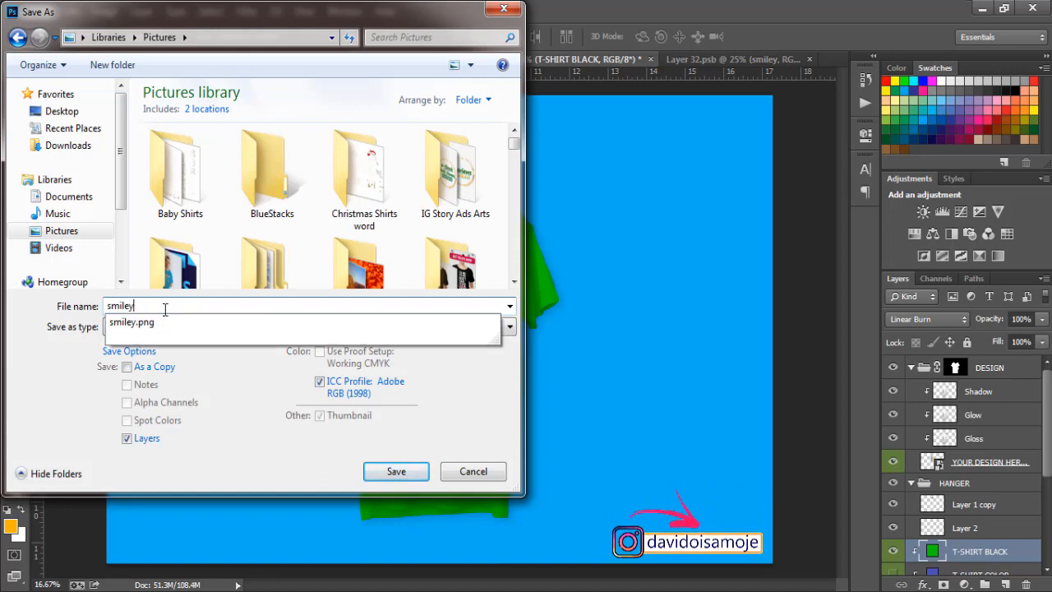
{"action": "type", "text": "full"}
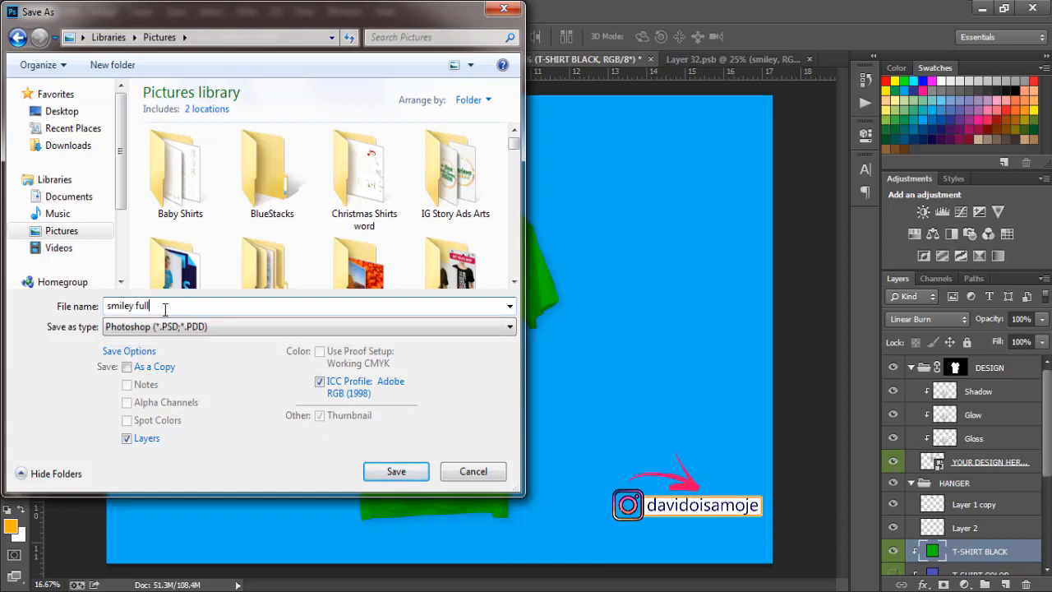
Step: Choose JPEG as the file format and save the mockup image at quality 12 (Maximum), Progressive with 3 scans
{"action": "left_click", "coordinate": [173, 329]}
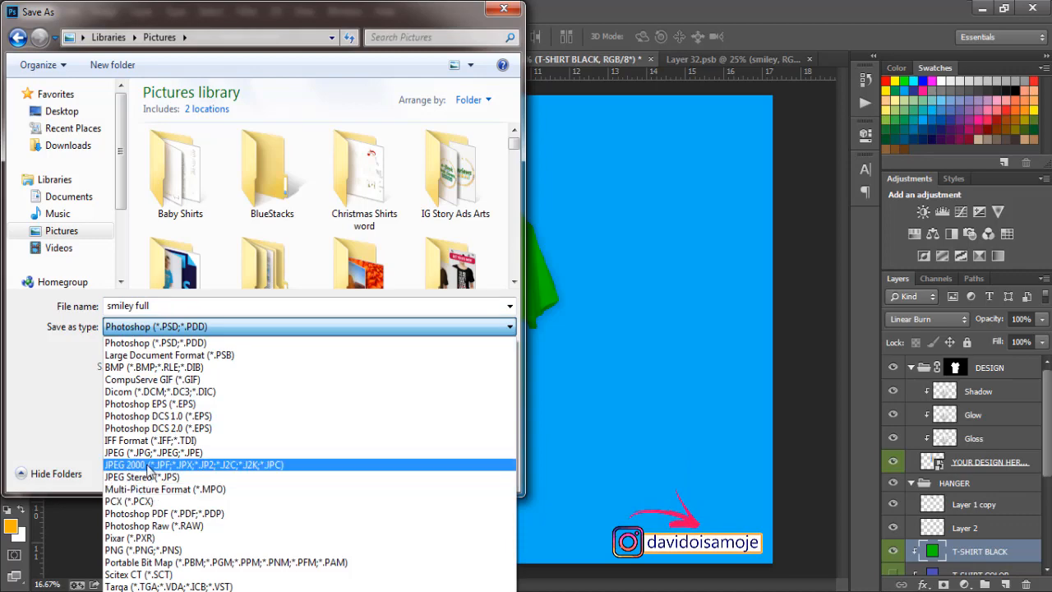
{"action": "left_click", "coordinate": [148, 454]}
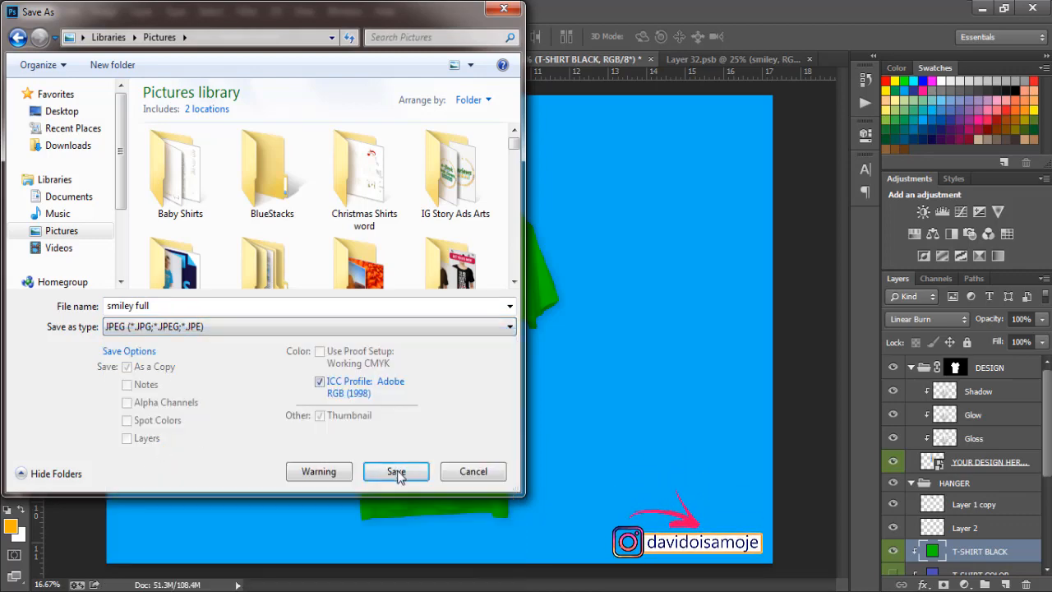
{"action": "left_click", "coordinate": [396, 469]}
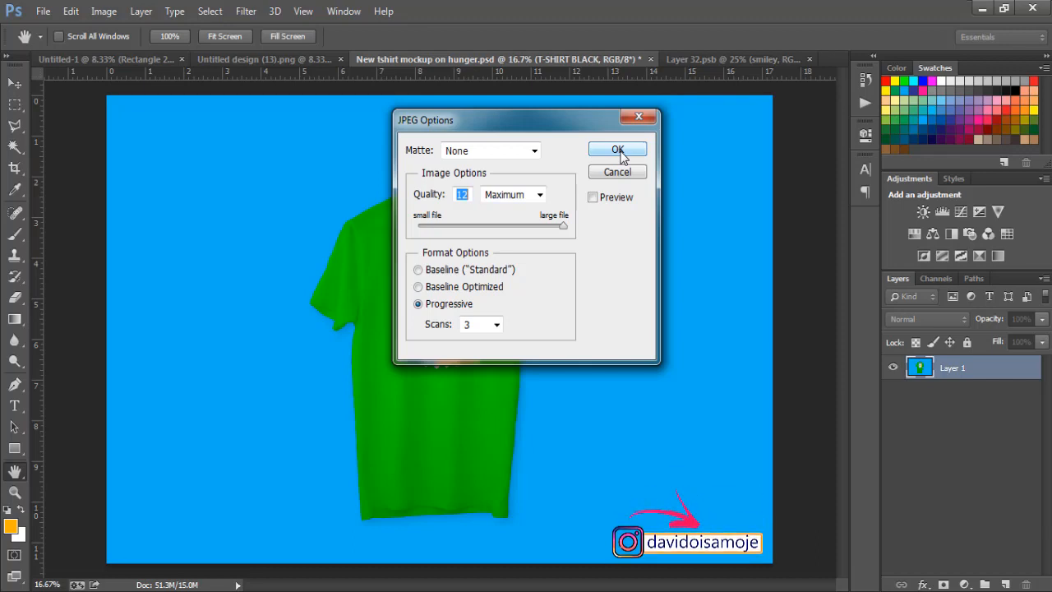
{"action": "left_click", "coordinate": [620, 152]}
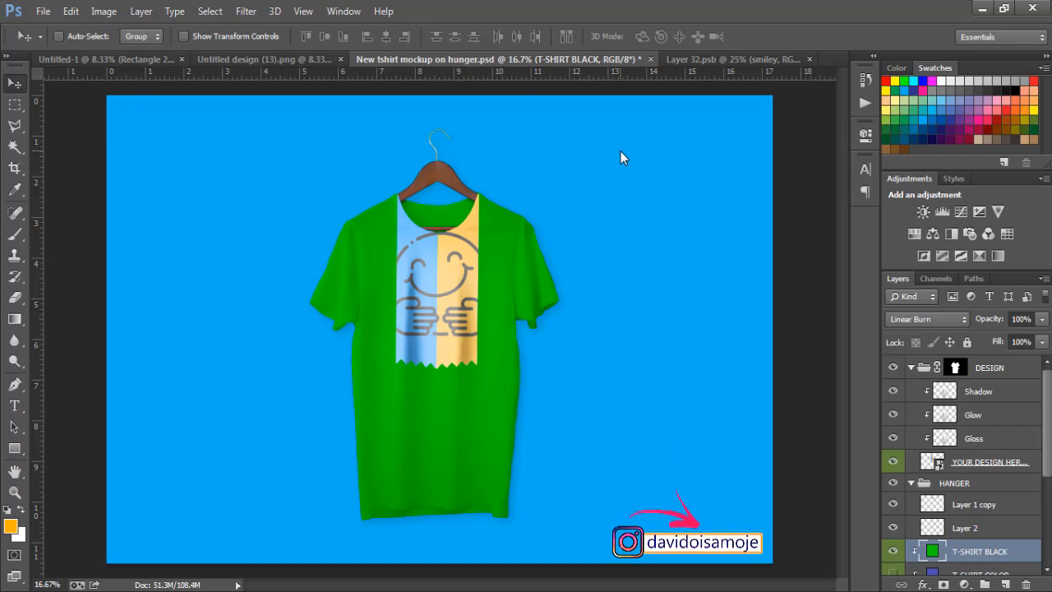
{"action": "left_click", "coordinate": [549, 591]}
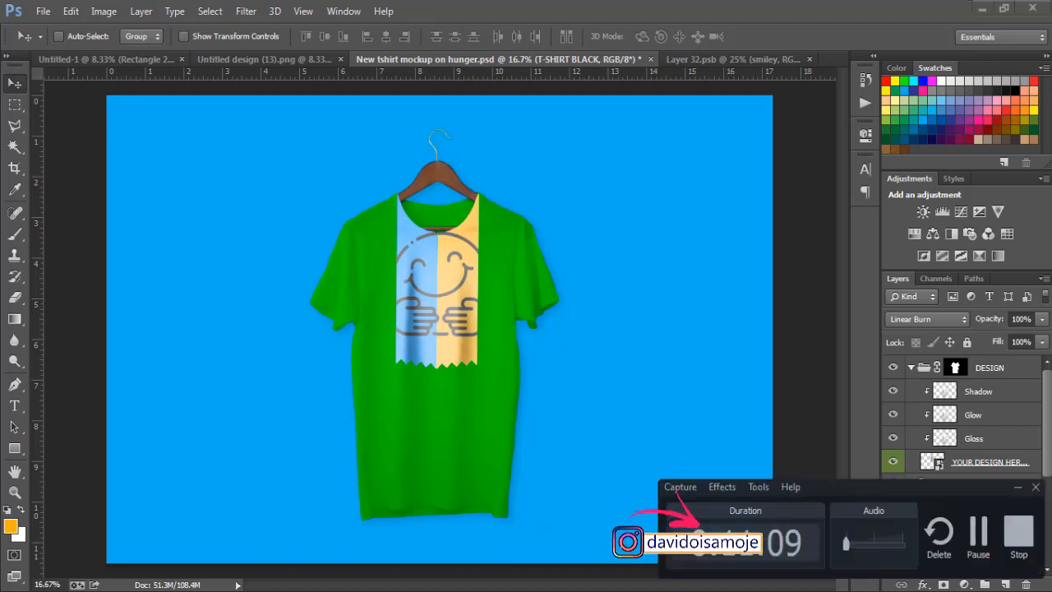